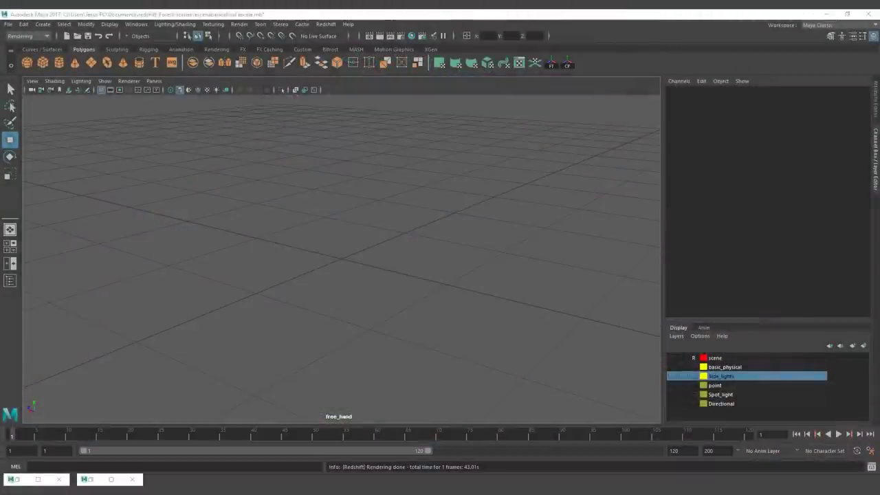
Create a Redshift Physical Light at the origin and scale it uniformly to about 1.078.
left_click(326, 24)
mouse_move(358, 60)
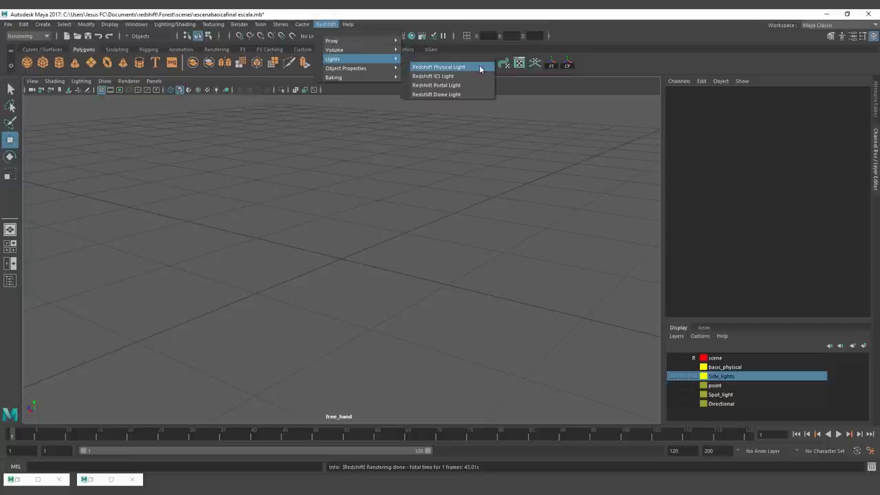
left_click(480, 68)
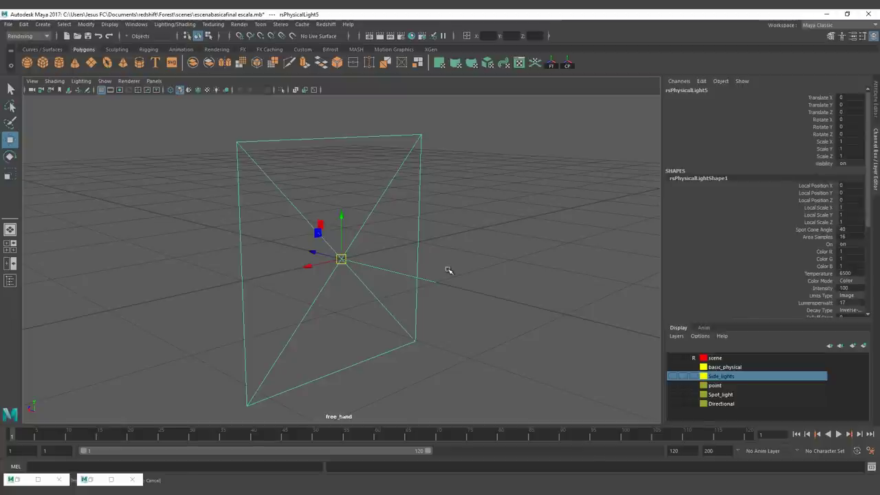
key("r")
left_click_drag(342, 259, 248, 259)
middle_click_drag(418, 247, 472, 244)
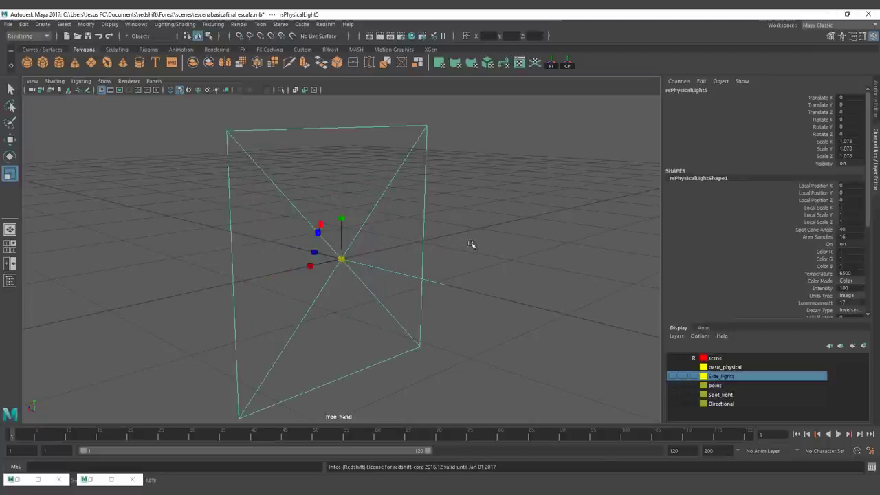
left_click_drag(519, 243, 474, 235, "alt")
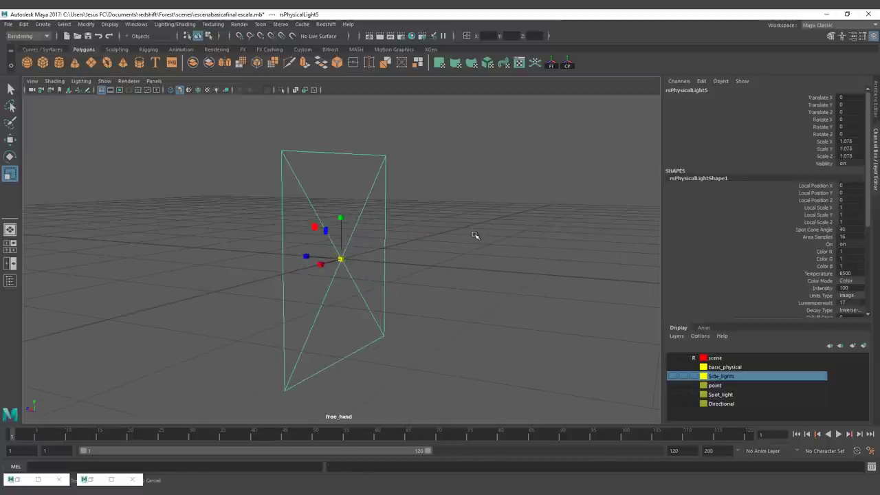
left_click(474, 235)
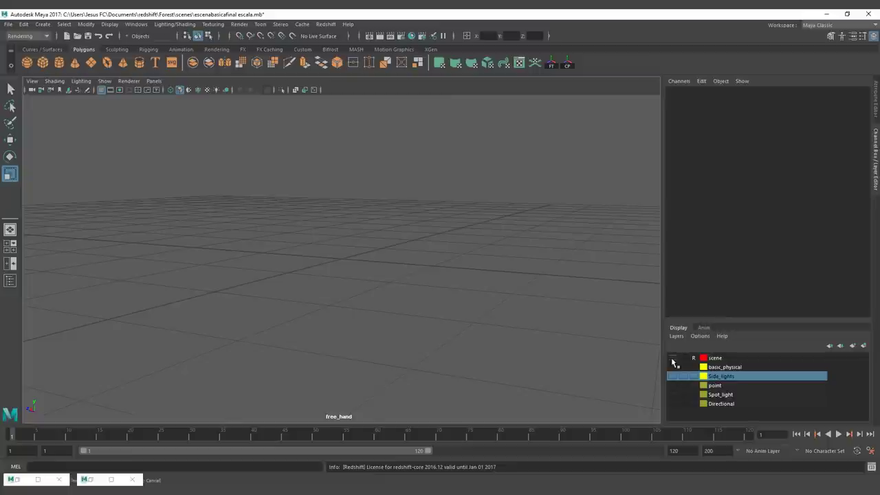
Make the scene, basic_physical and Side_lights layers visible and start an interactive Redshift render of the scene.
left_click(672, 358)
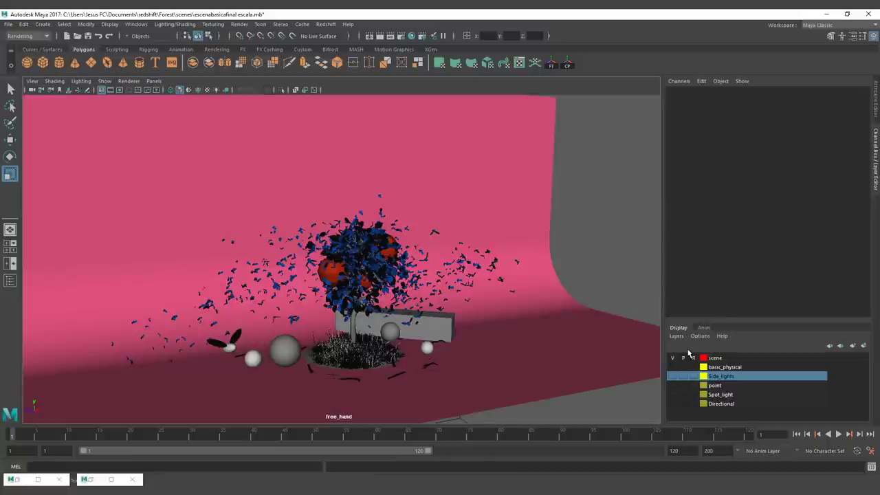
left_click(673, 367)
left_click(673, 376)
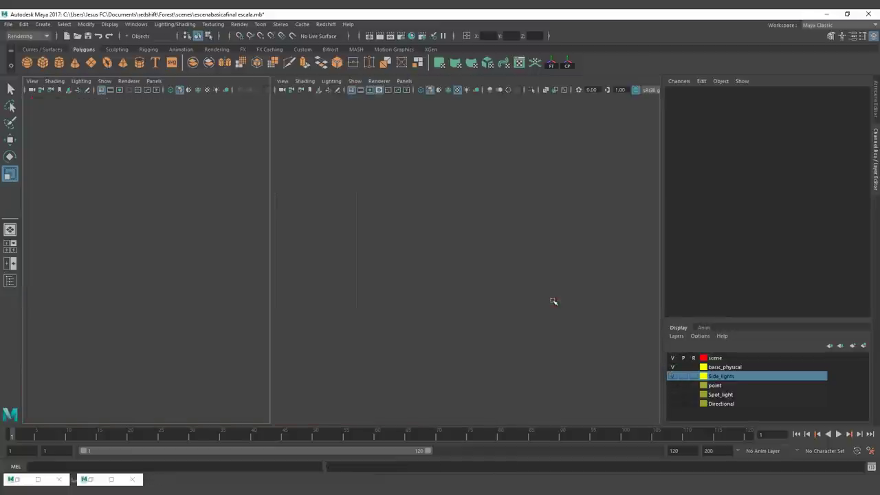
left_click(390, 36)
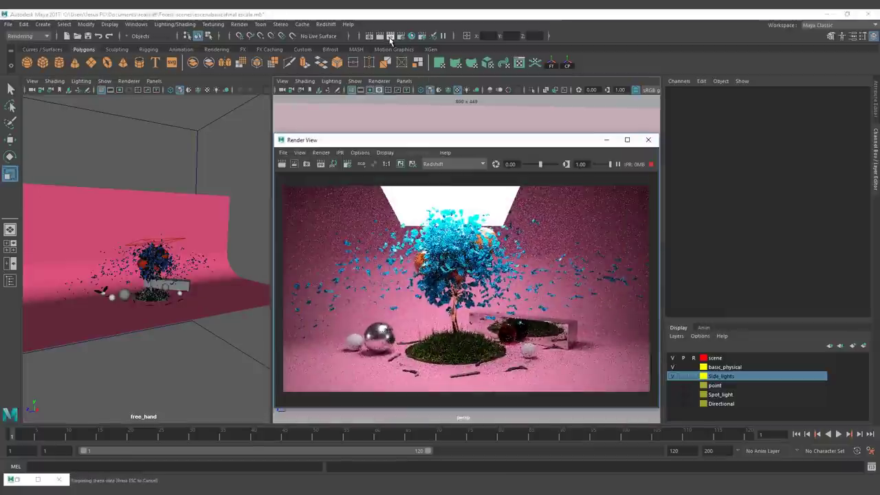
Select the rectangular physical light above the tree and open its Top_Basic attributes.
left_click(107, 273)
scroll(107, 273, "up", 5)
left_click_drag(124, 261, 194, 216, "alt")
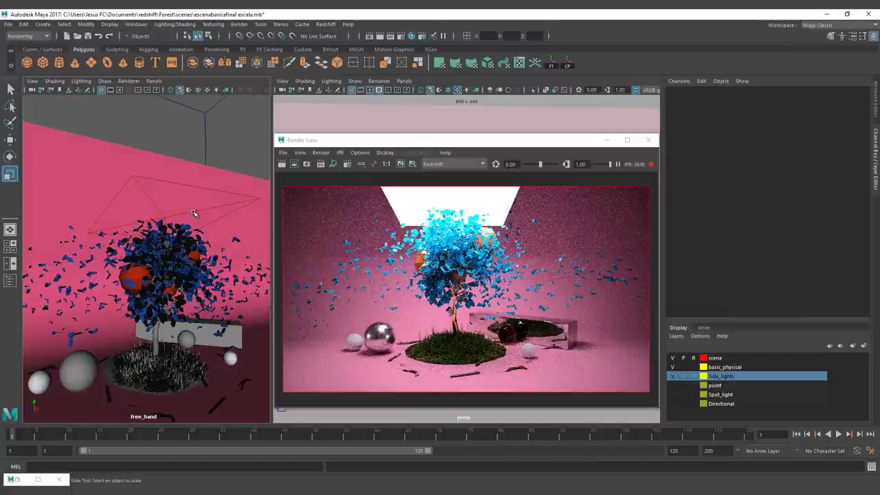
left_click(194, 214)
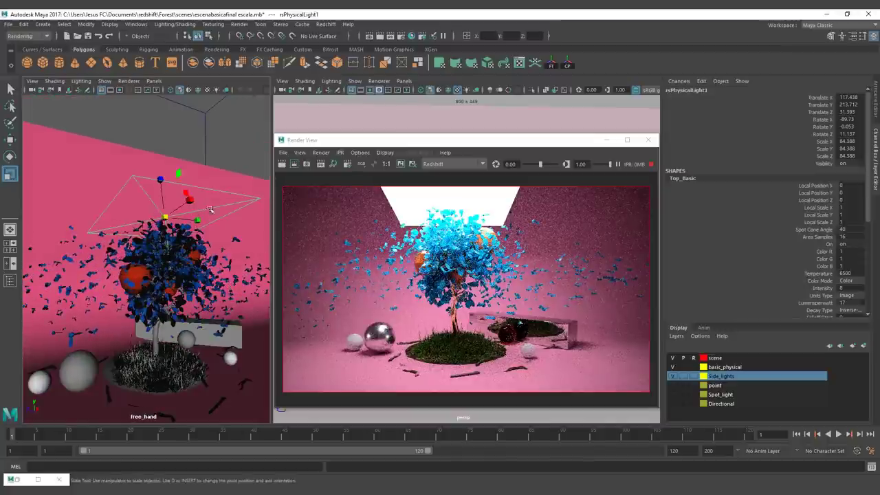
left_click(877, 103)
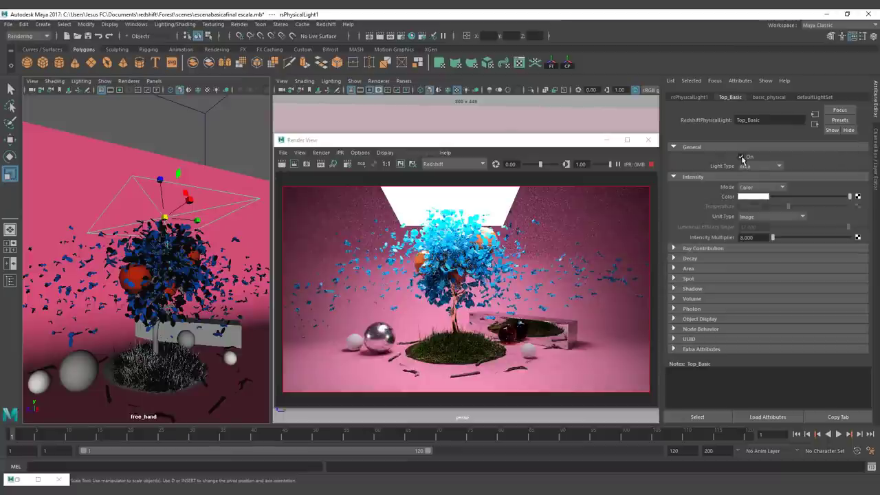
Review the available light types for the Top_Basic light and keep it as Area.
left_click(780, 167)
left_click(781, 166)
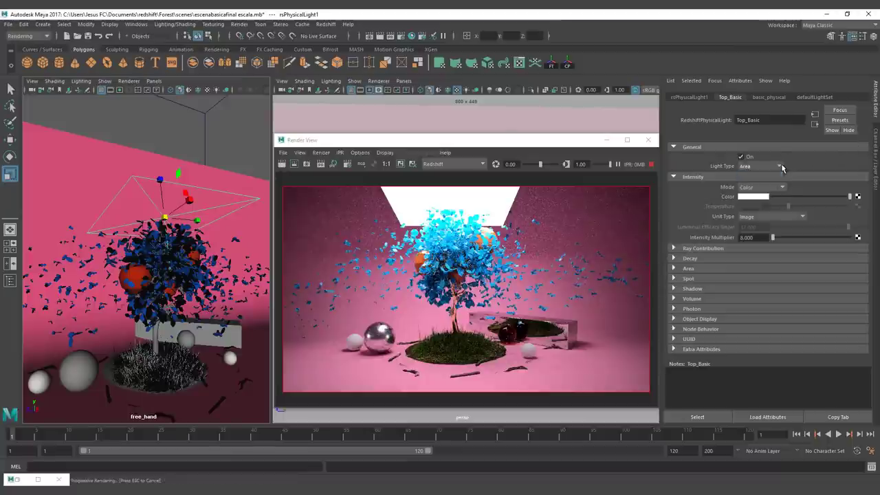
left_click(781, 167)
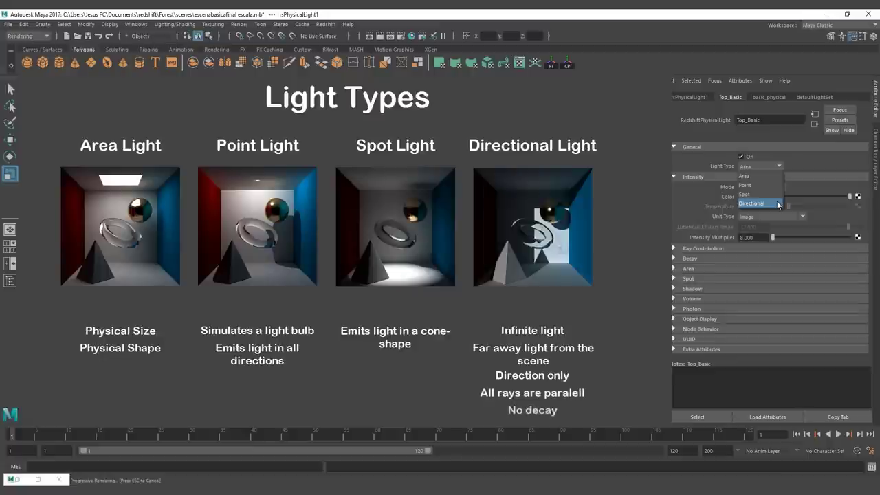
left_click(771, 176)
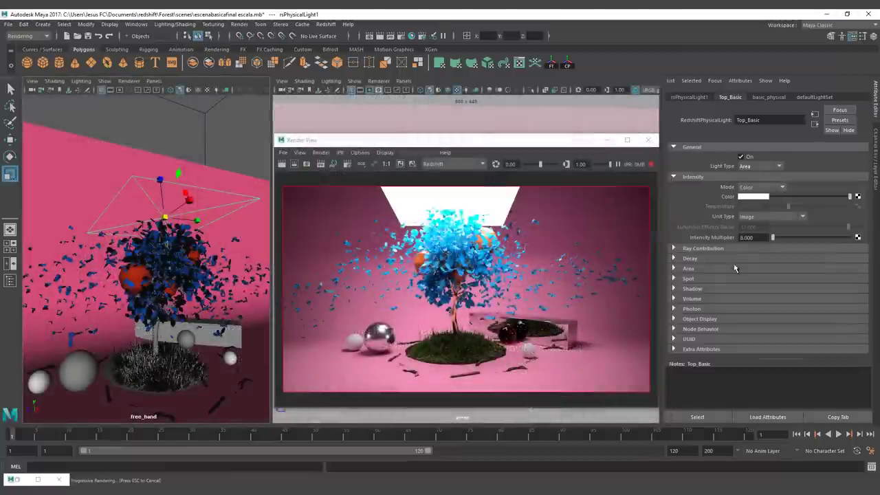
Expand the Top_Basic light's area settings and change its shape to Disc.
left_click(674, 269)
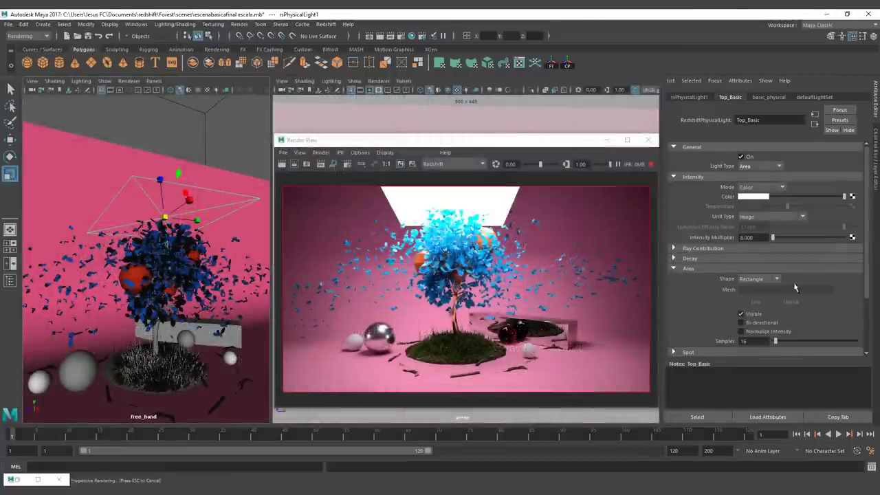
scroll(825, 289, "down", 3)
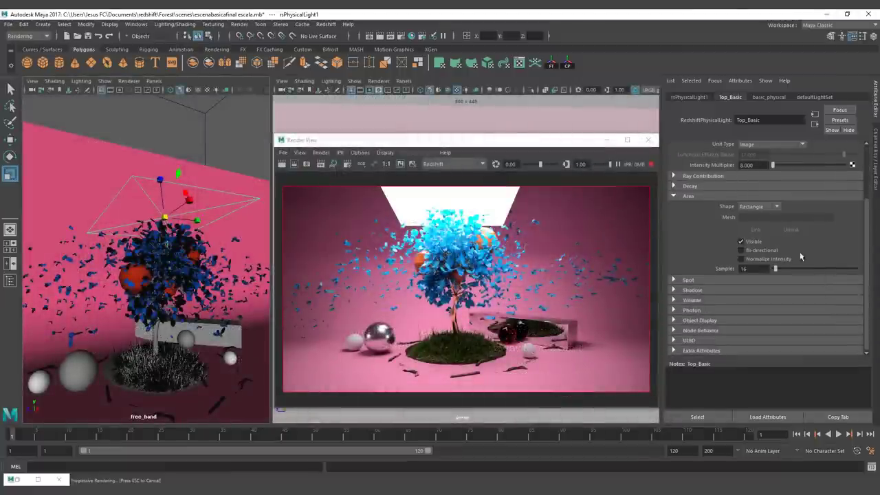
left_click(777, 207)
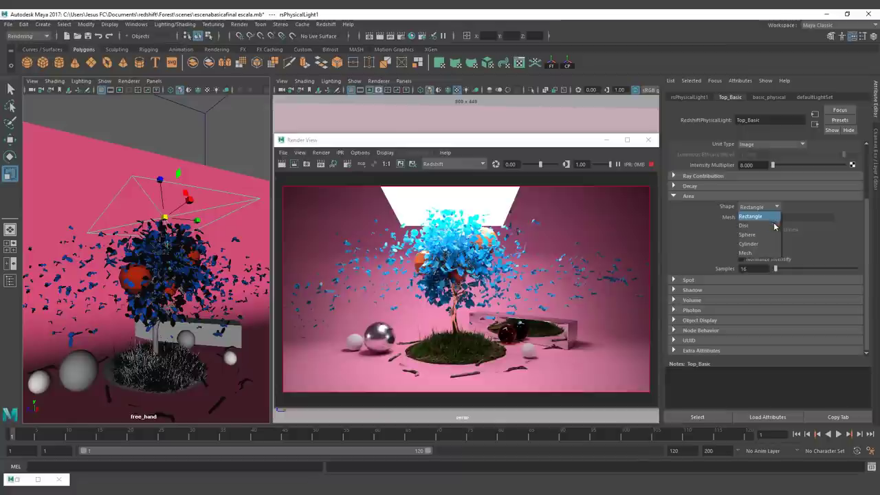
left_click(775, 225)
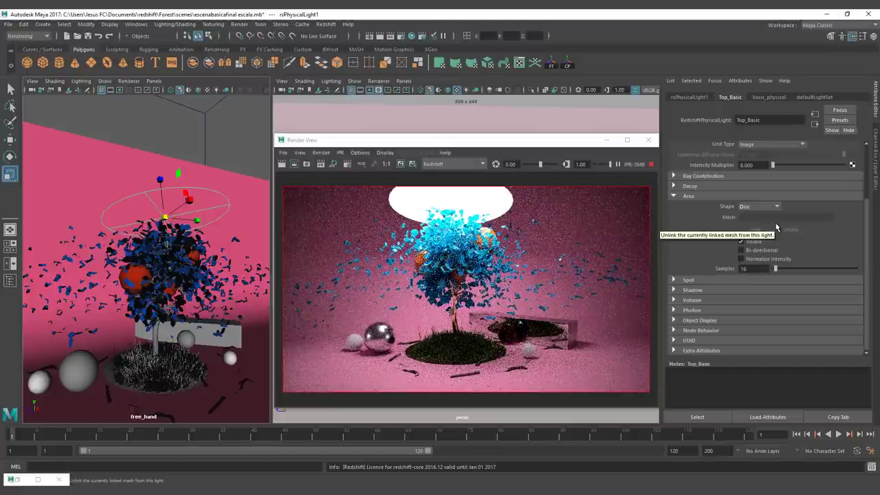
Change the area light's shape to Sphere, shrink it and move it down beside the tree trunk.
left_click(776, 207)
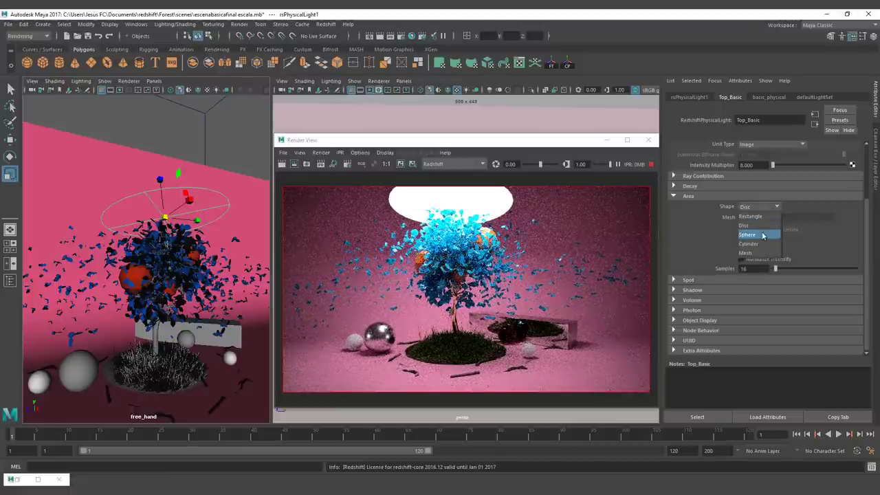
left_click(762, 235)
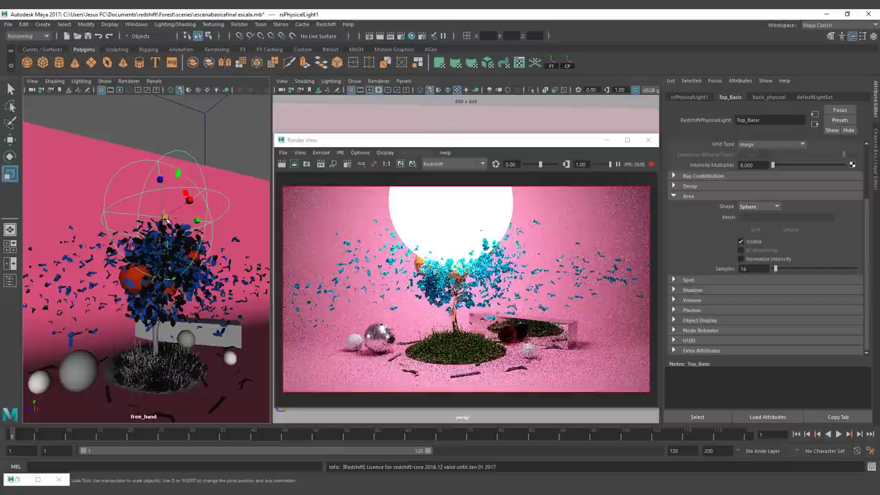
left_click_drag(165, 217, 80, 217)
key("w")
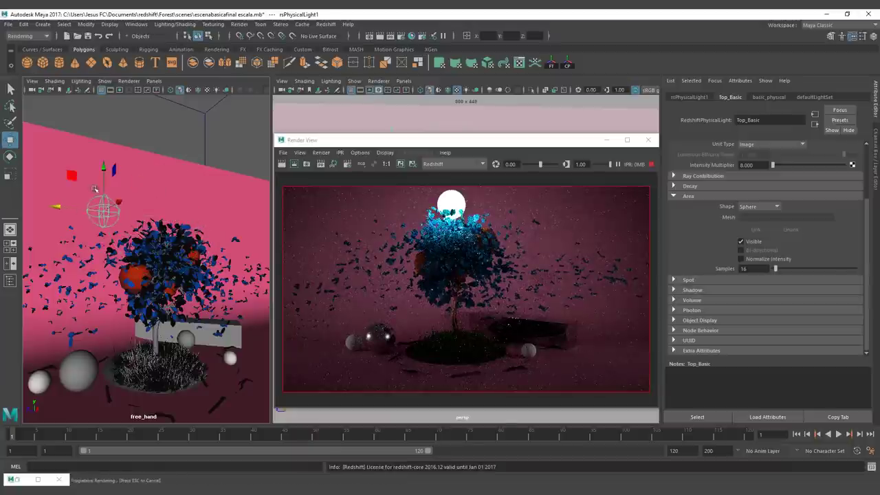
left_click_drag(102, 167, 161, 325)
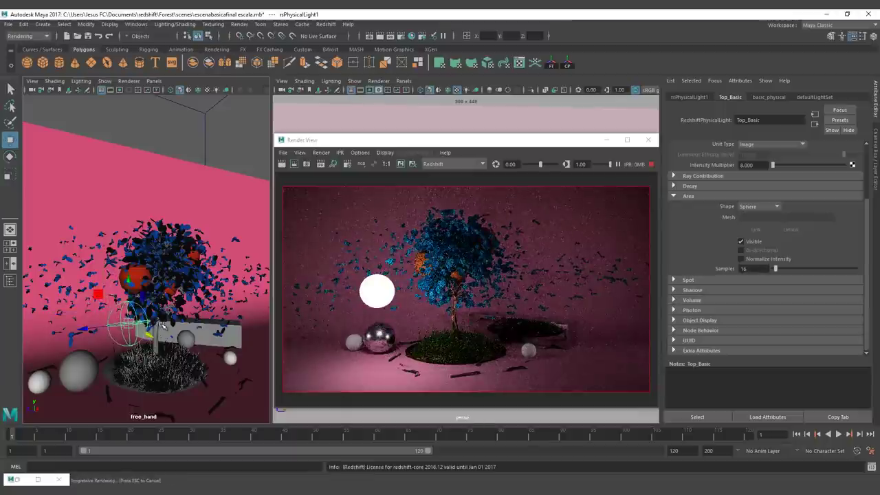
Change the area light's shape to Cylinder and rotate it so its open end tilts in the render.
left_click(759, 206)
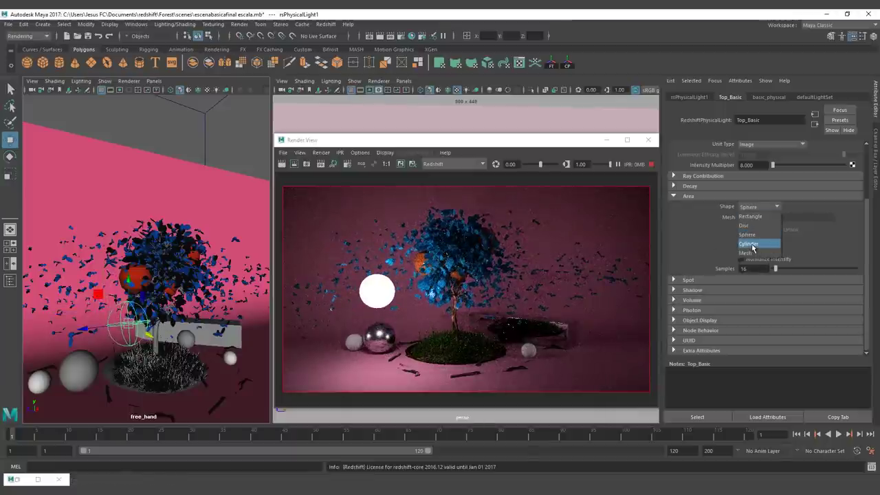
left_click(753, 245)
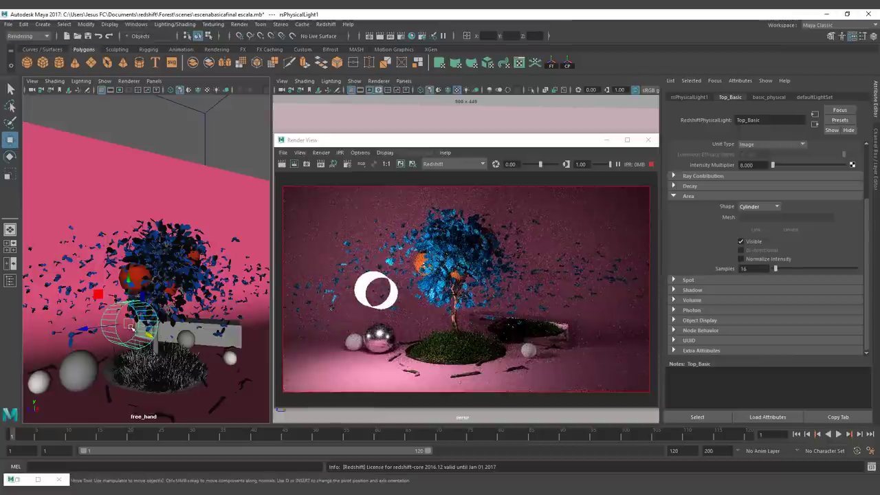
key("e")
mouse_move(129, 341)
left_mouse_down()
mouse_move(138, 307)
mouse_move(140, 330)
left_mouse_up()
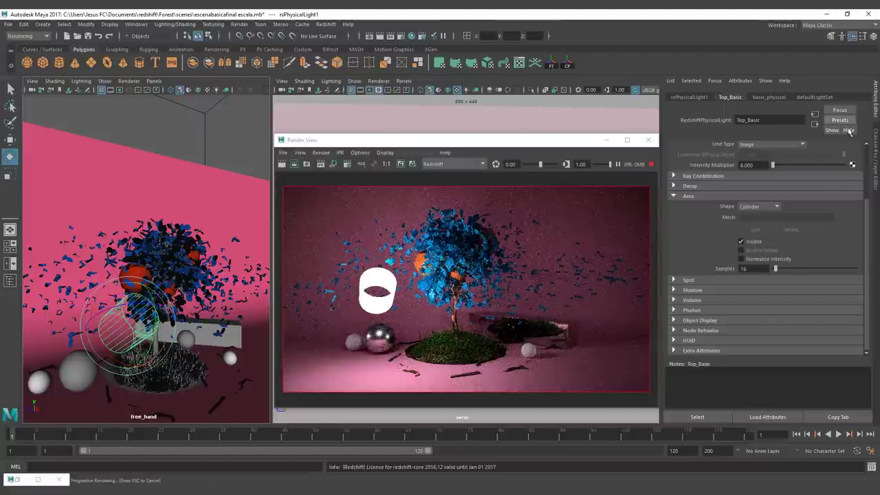
Try the Mesh shape on the area light, then undo the shape and transform changes back to the Rectangle above the tree.
left_click(774, 208)
left_click(766, 253)
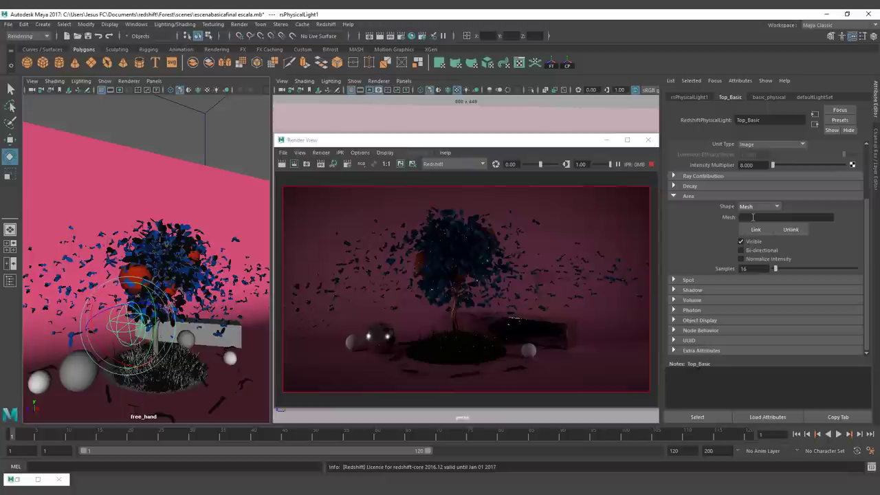
key("ctrl+z")
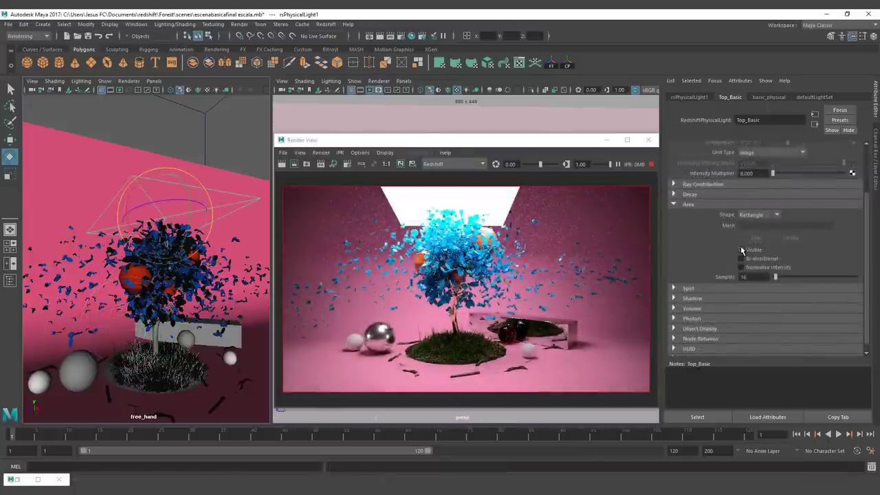
Turn the rectangular light's Visible option off and back on to compare the render.
left_click(741, 250)
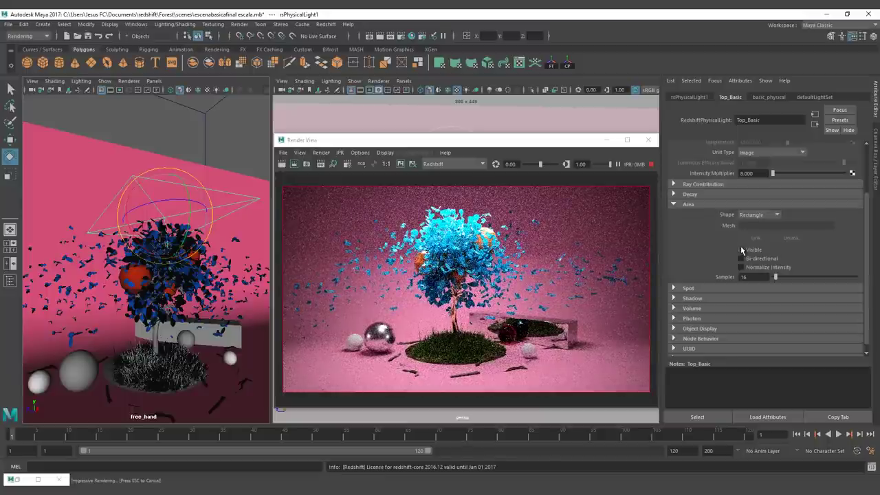
left_click(741, 250)
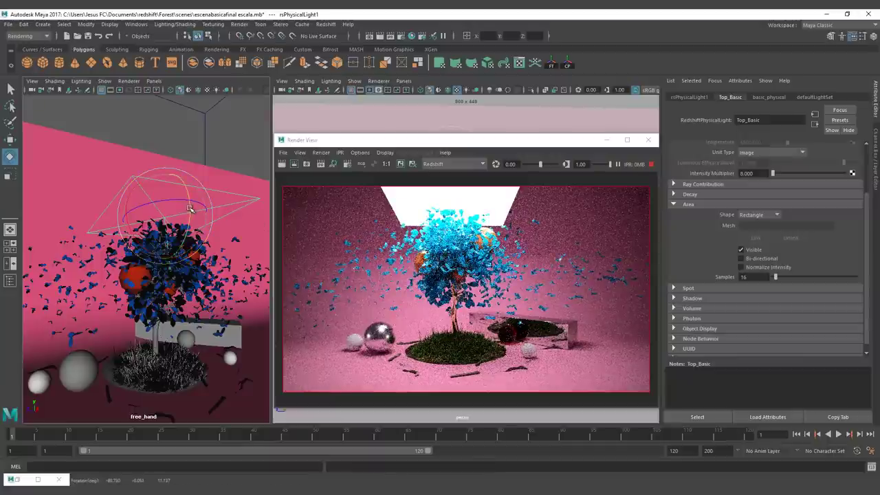
Lower the rectangular light into the tree's foliage and make it bi-directional.
key("w")
left_click_drag(164, 181, 202, 270)
key("e")
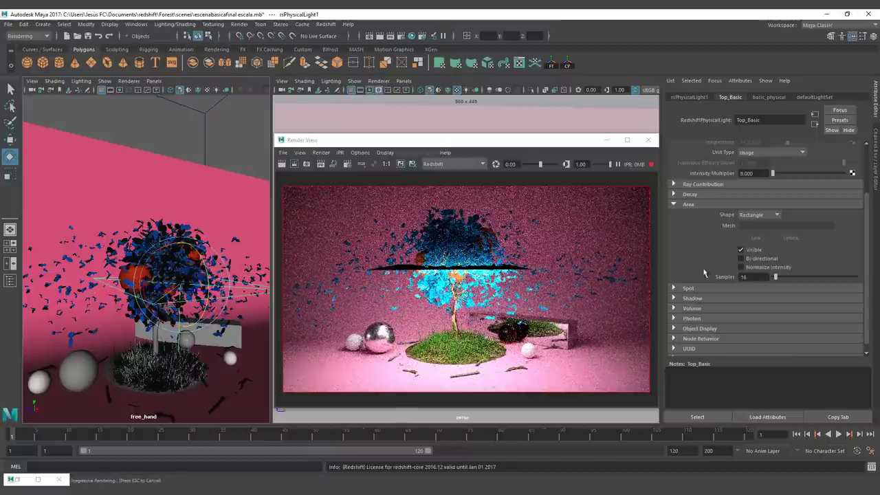
left_click(741, 259)
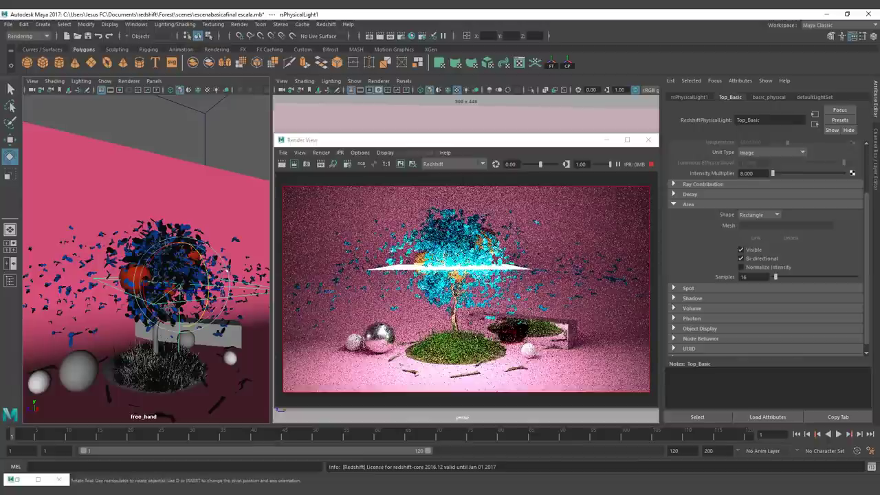
Tilt the bi-directional light toward the camera, then undo the tilt, the bi-directional option and the move.
left_click_drag(205, 270, 201, 245)
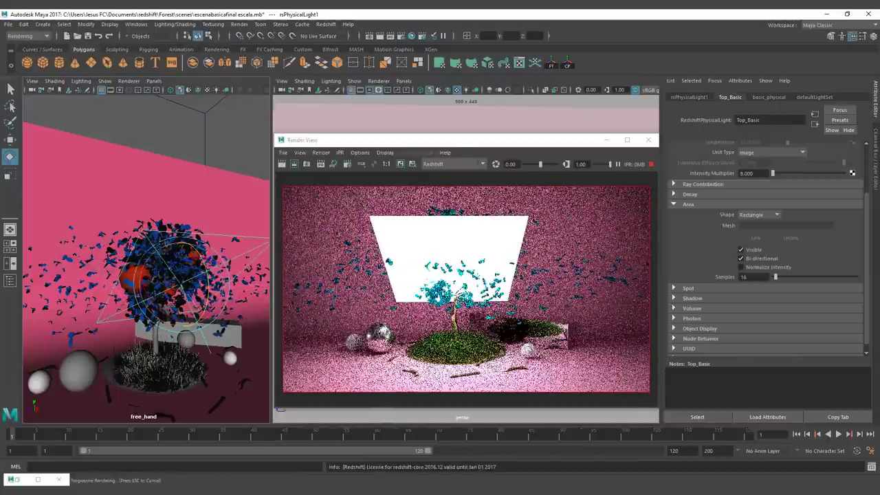
key("ctrl+z")
key("ctrl+z")
key("ctrl+z")
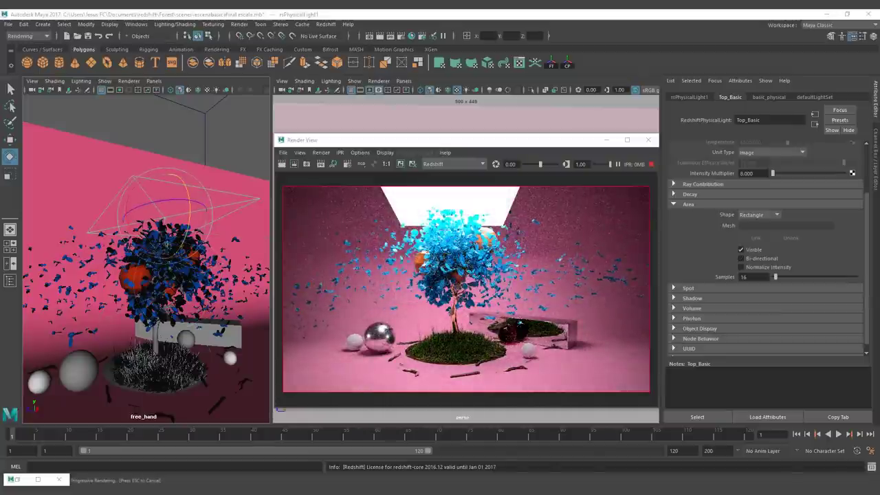
Enable Normalize Intensity on the rectangular light, try scaling the light and undo the scaling.
left_click(741, 268)
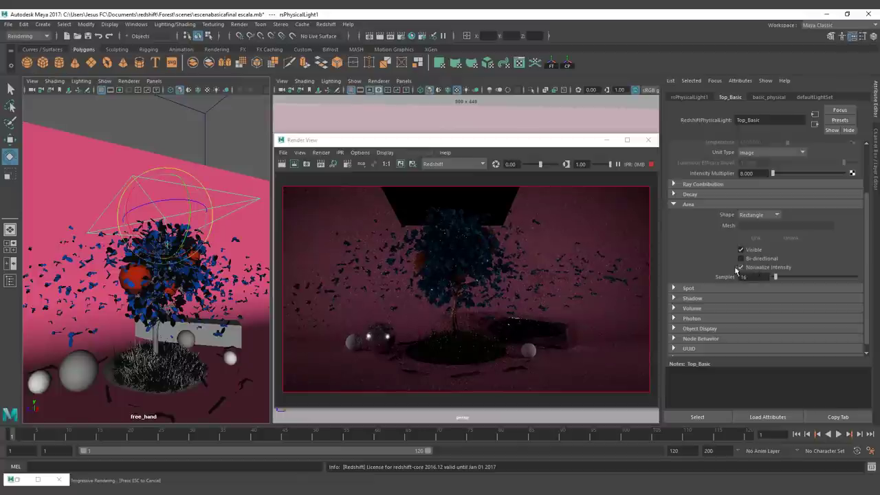
key("r")
mouse_move(165, 218)
left_mouse_down()
mouse_move(441, 222)
mouse_move(165, 219)
left_mouse_up()
key("ctrl+z")
key("ctrl+z")
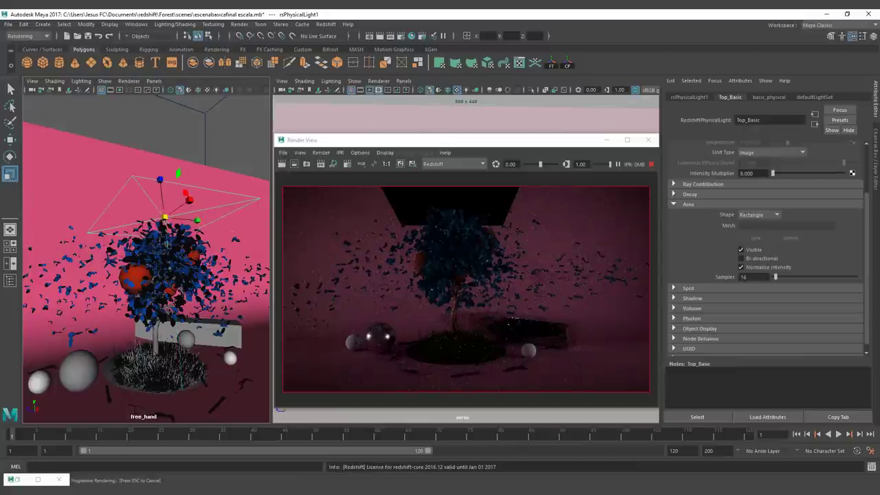
Disable Normalize Intensity on the rectangular light and render the current frame.
left_click(741, 268)
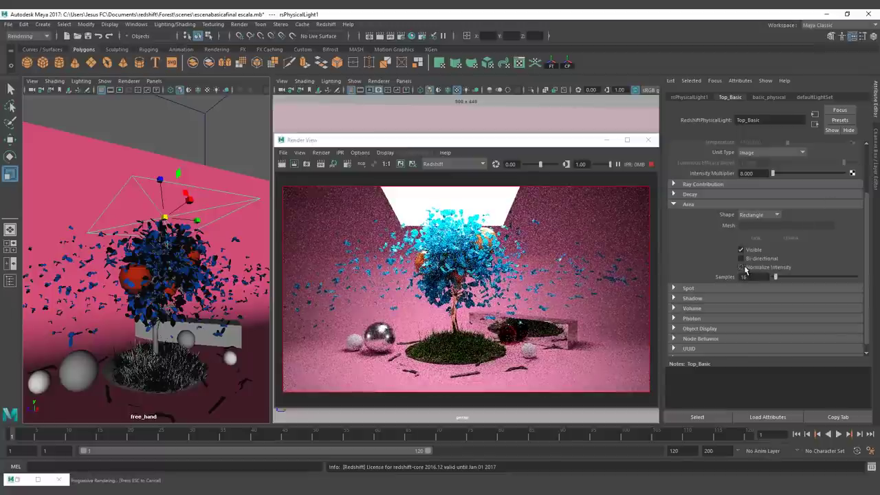
left_click(608, 268)
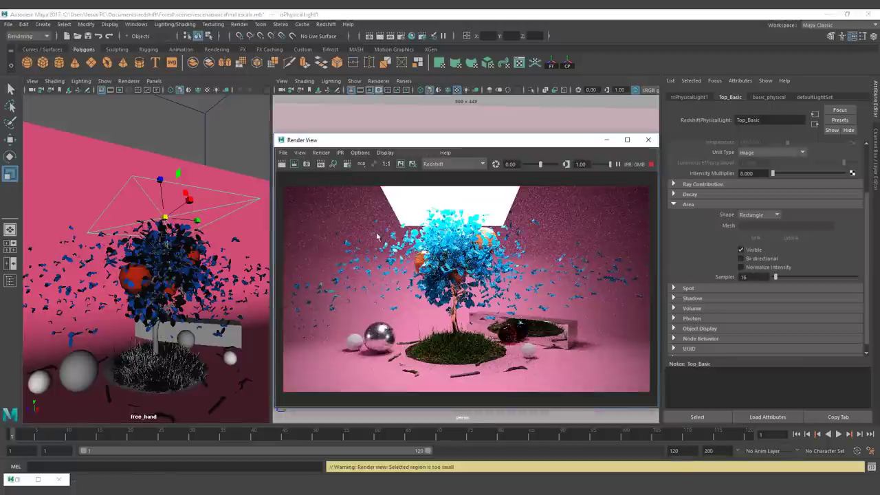
left_click(281, 162)
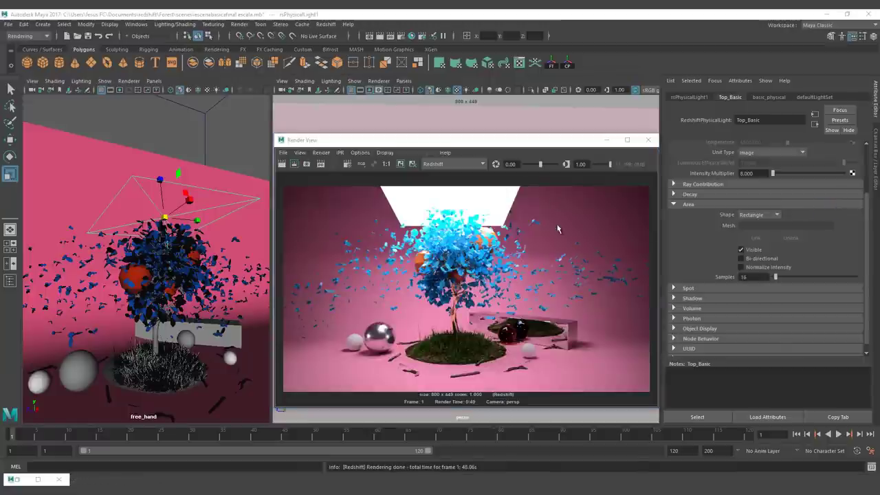
Keep the rendered image, inspect the grass and spheres up close and restore the image to real size.
left_click(400, 164)
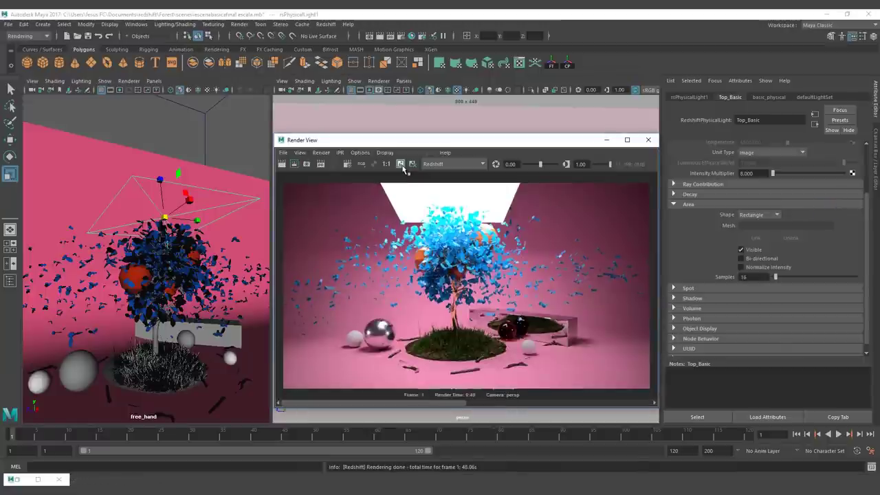
scroll(492, 375, "up", 2)
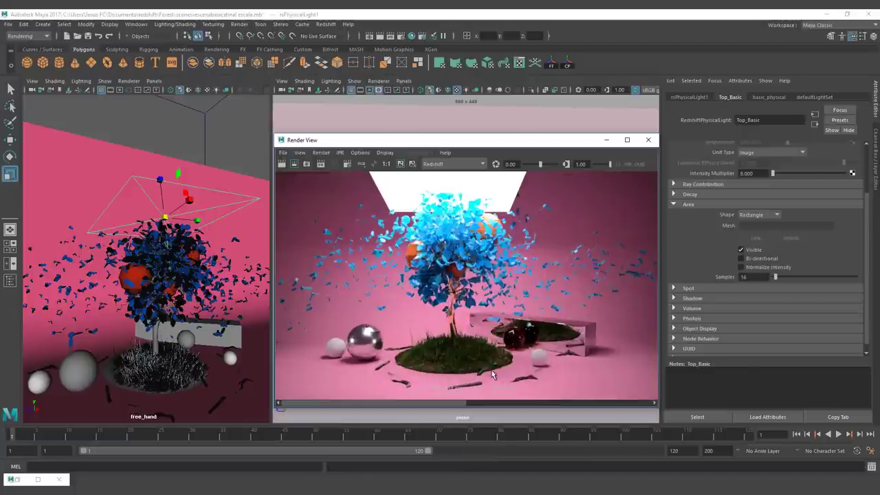
middle_click_drag(498, 373, 476, 304, "alt")
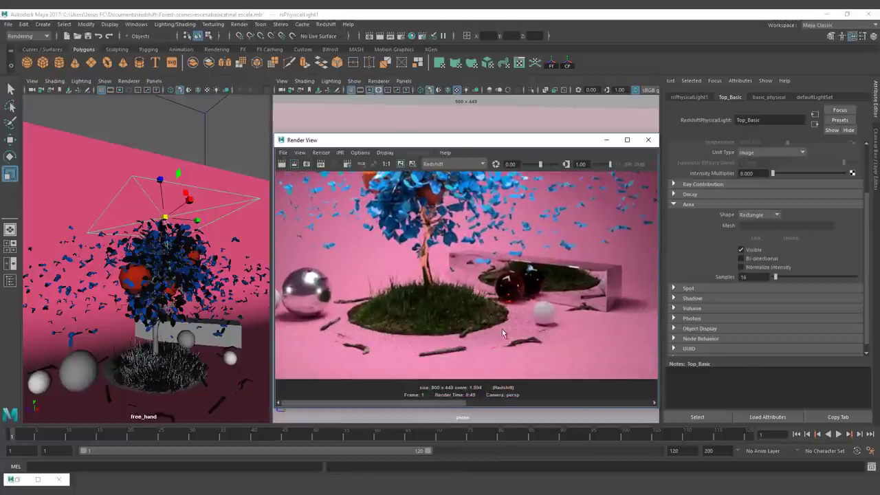
middle_click_drag(557, 321, 624, 376, "alt")
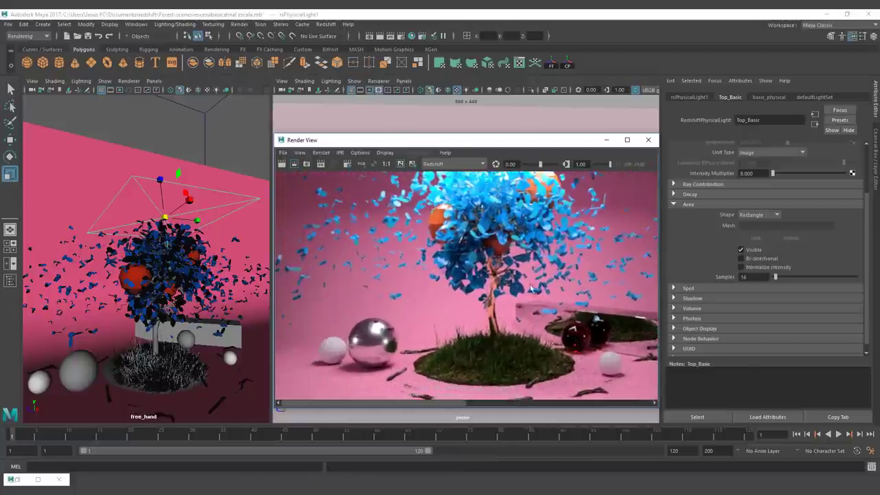
left_click(387, 164)
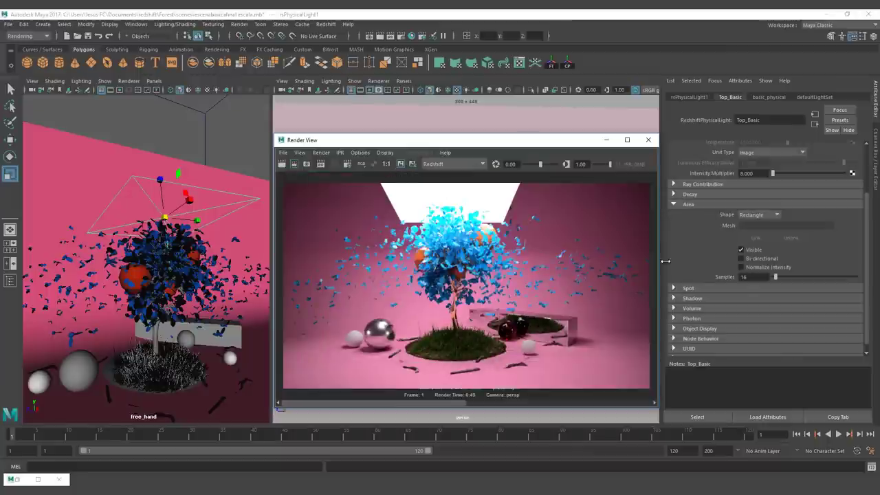
Set the rectangular light's area Samples to 512, re-render the frame and inspect the result up close.
left_click(752, 278)
type("512")
key("Return")
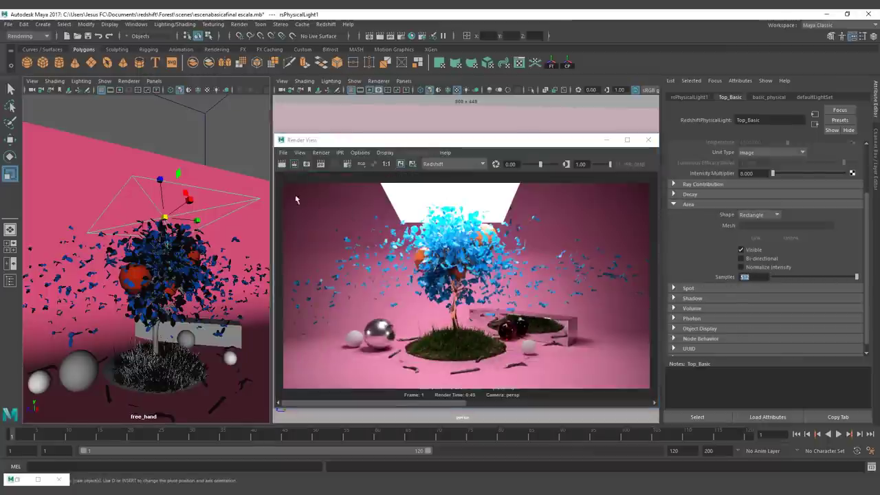
left_click(283, 166)
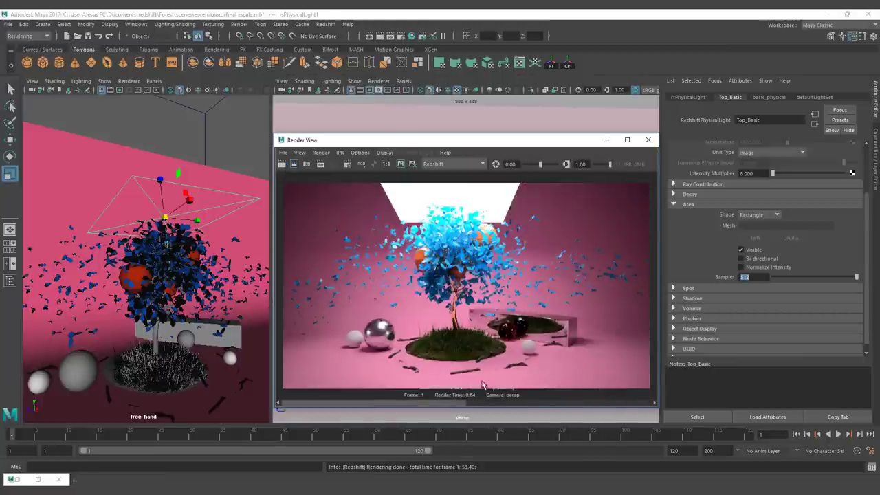
scroll(511, 379, "up", 3)
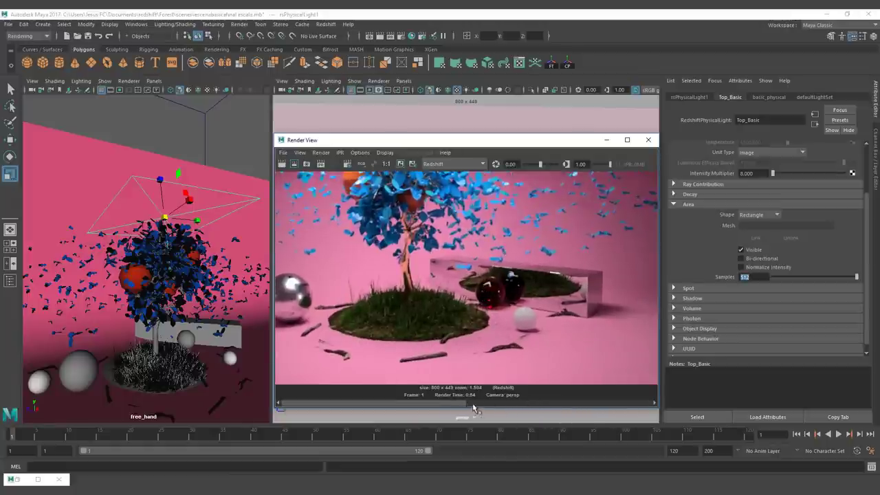
left_click(390, 165)
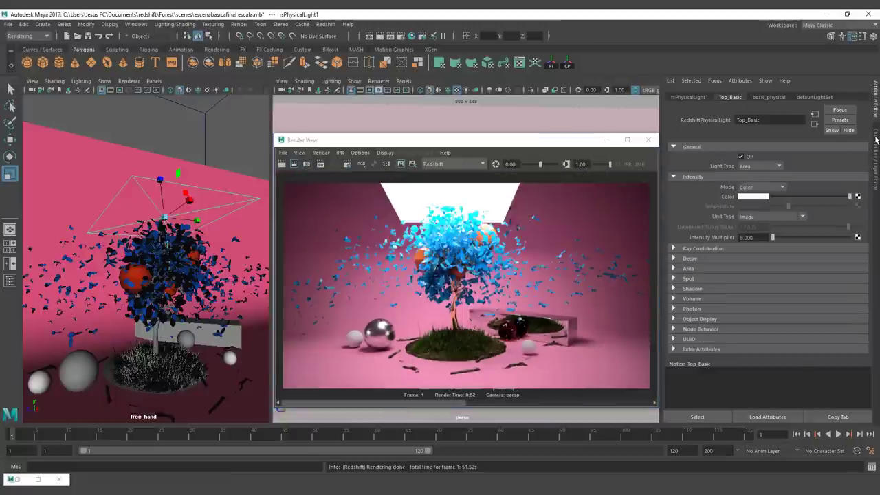
Start the interactive Redshift render, hide the basic_physical layer and show the point layer.
left_click(876, 158)
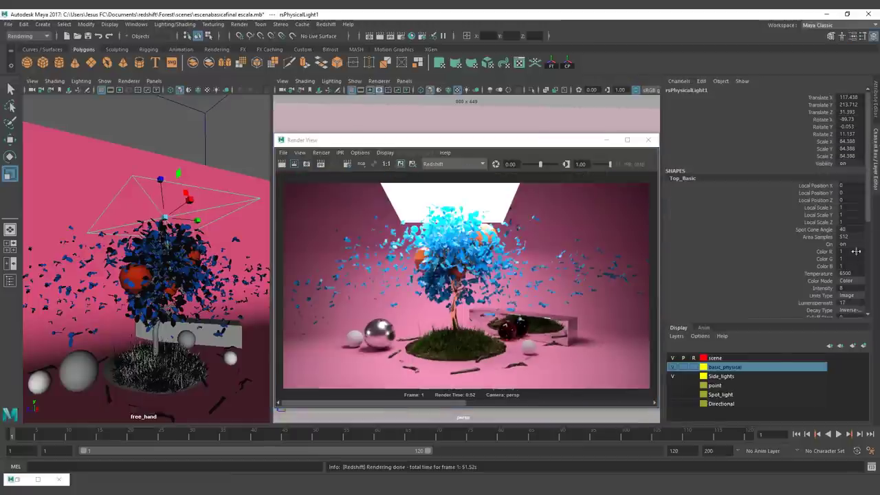
left_click(322, 167)
left_click(321, 165)
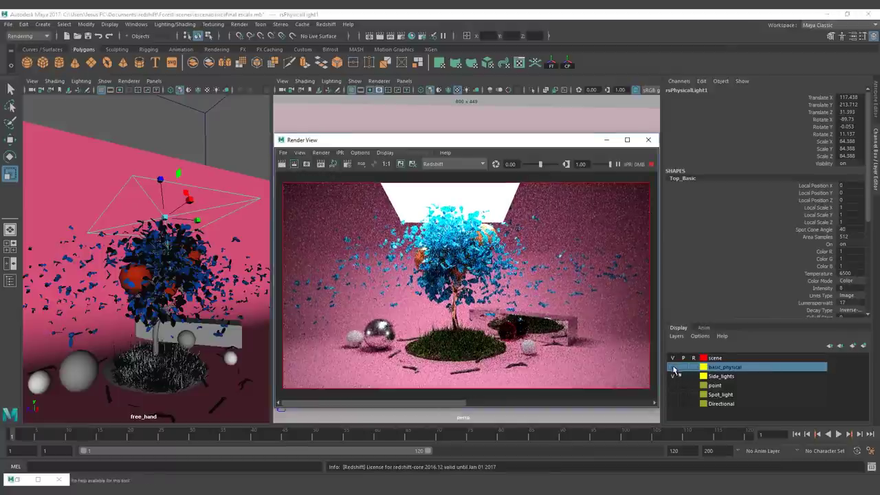
left_click_drag(674, 369, 676, 375)
left_click(672, 385)
Select the point light beneath the tree, show its attributes and try scaling it.
left_click(198, 331)
left_click(877, 101)
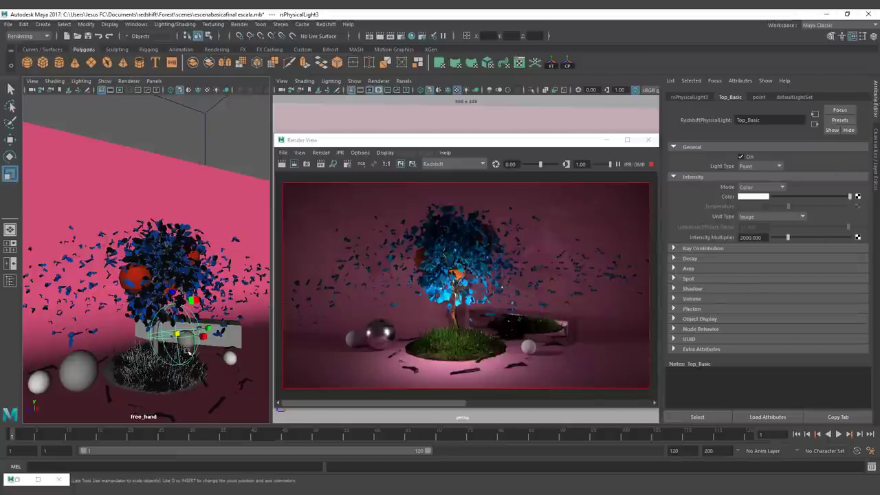
left_click_drag(177, 335, 2, 329)
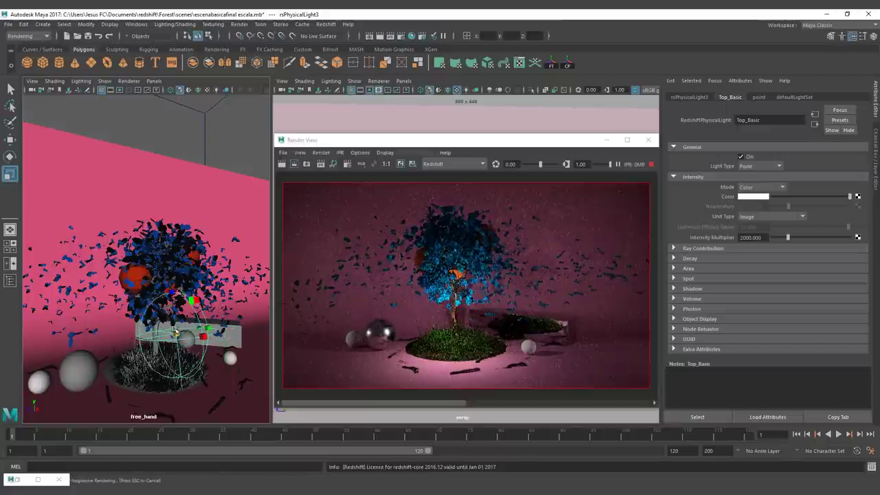
left_click_drag(177, 335, 81, 334)
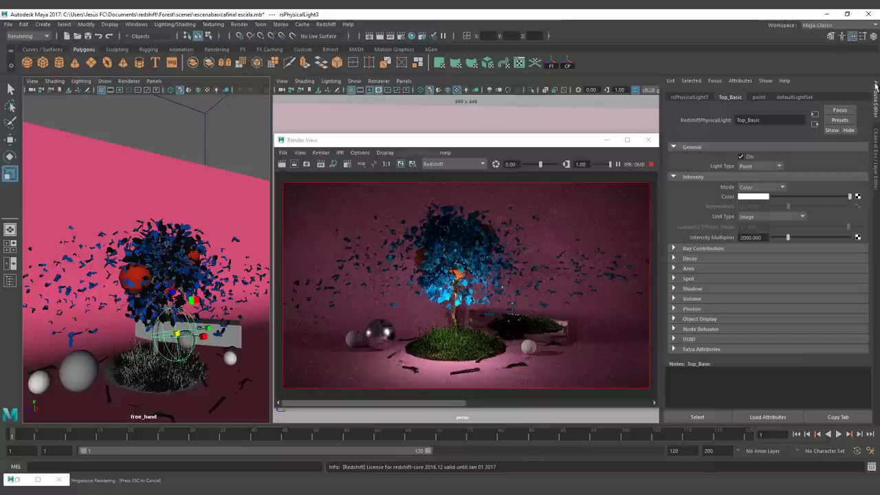
Hide the point layer, show the Spot_light layer and select the spot light above the tree.
left_click(876, 158)
left_click(672, 385)
left_click(673, 394)
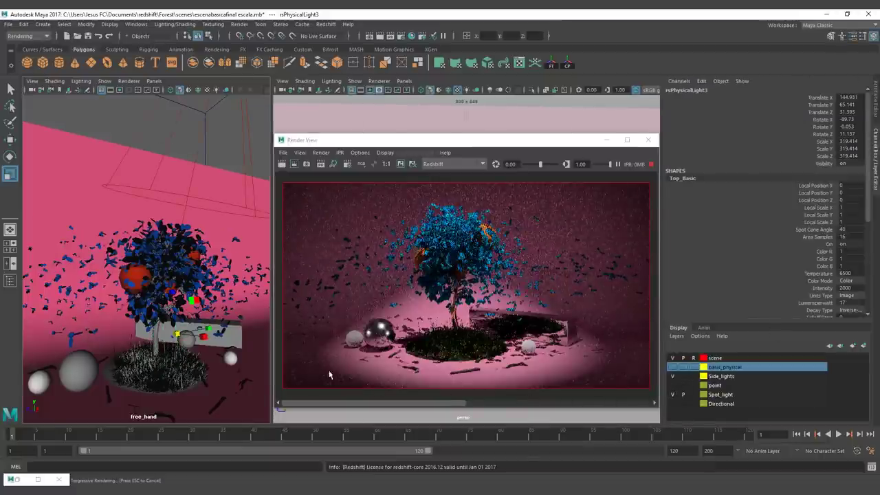
left_click(189, 189)
left_click(189, 190)
left_click_drag(190, 190, 103, 196, "alt")
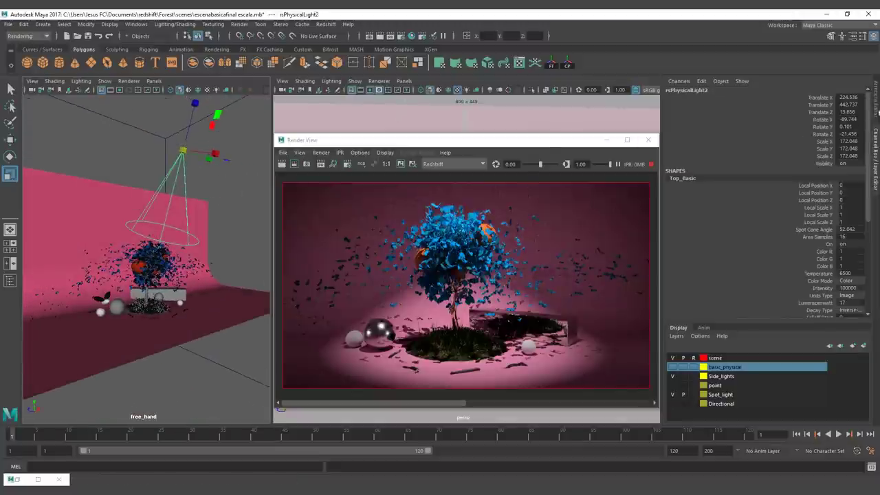
Widen the spot light's Cone Angle to about 114, then narrow it to about 49.
left_click(876, 110)
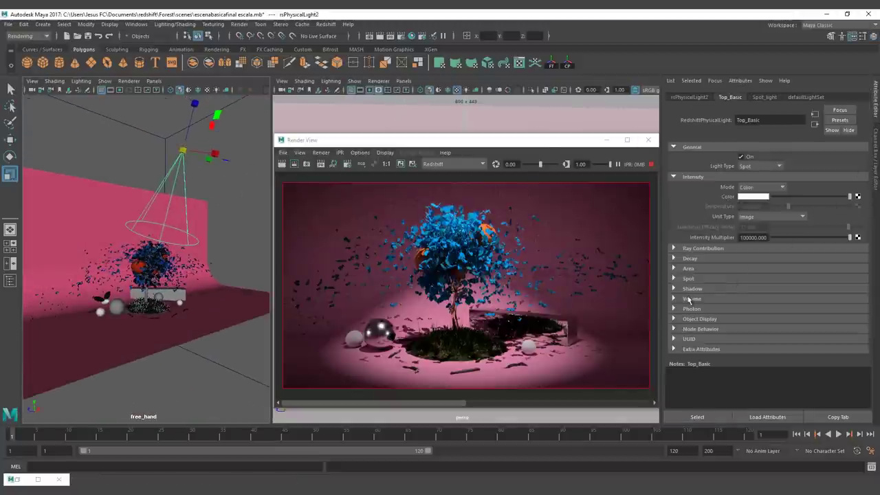
left_click(689, 279)
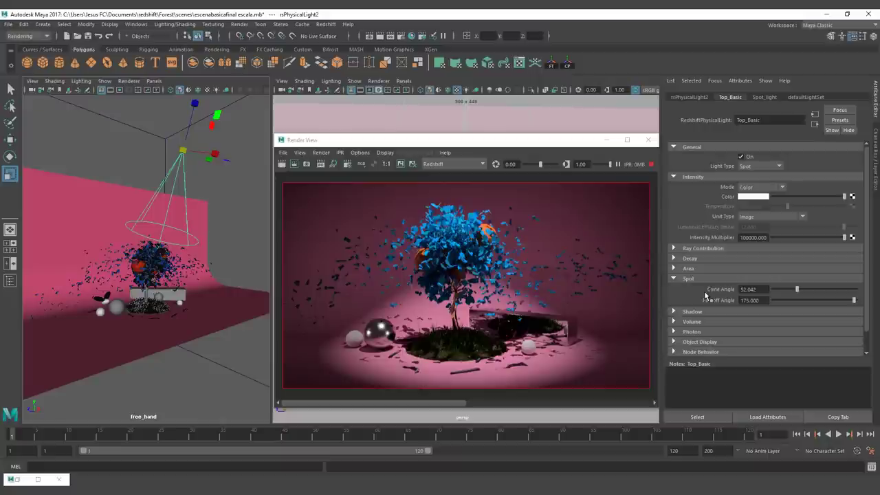
left_click_drag(797, 290, 826, 294)
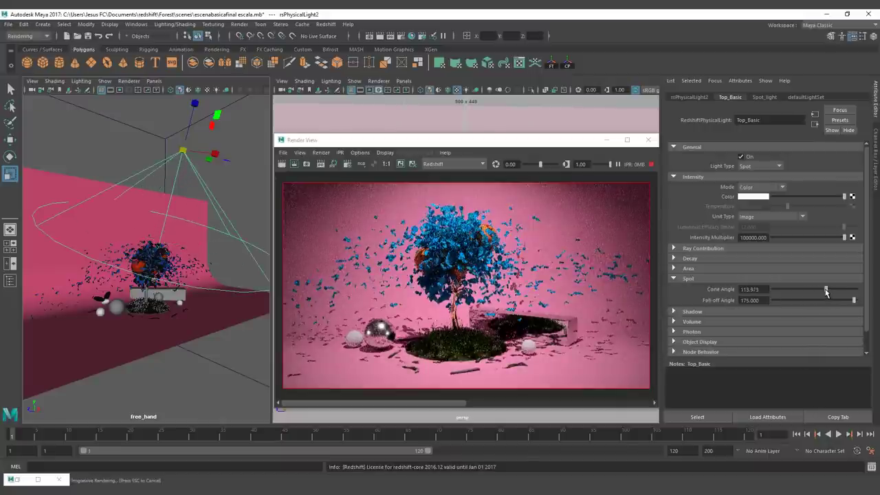
left_click(795, 289)
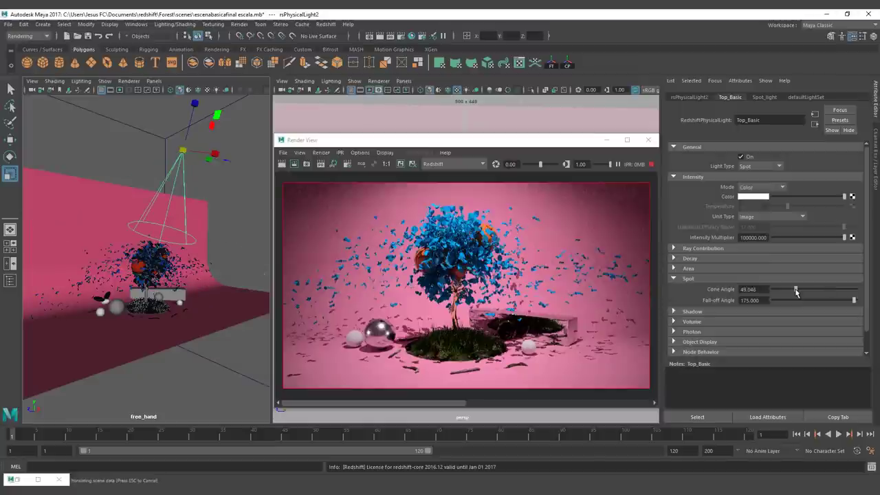
Reduce the spot light's Fall-off Angle to 0 for a hard-edged light cone.
left_click(794, 301)
left_click_drag(794, 303, 755, 301)
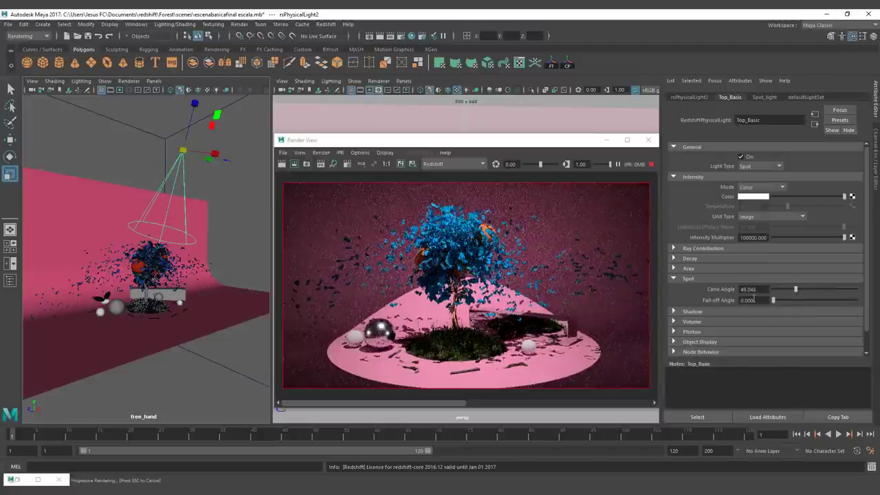
mouse_move(773, 300)
left_mouse_down()
mouse_move(853, 302)
mouse_move(771, 300)
left_mouse_up()
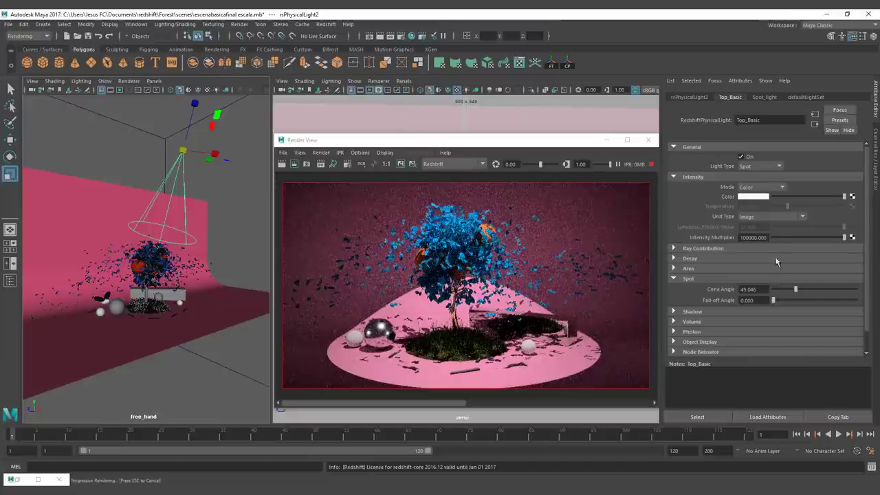
Hide the Spot_light layer, show the Directional layer and rotate the directional light to a different angle.
left_click(876, 130)
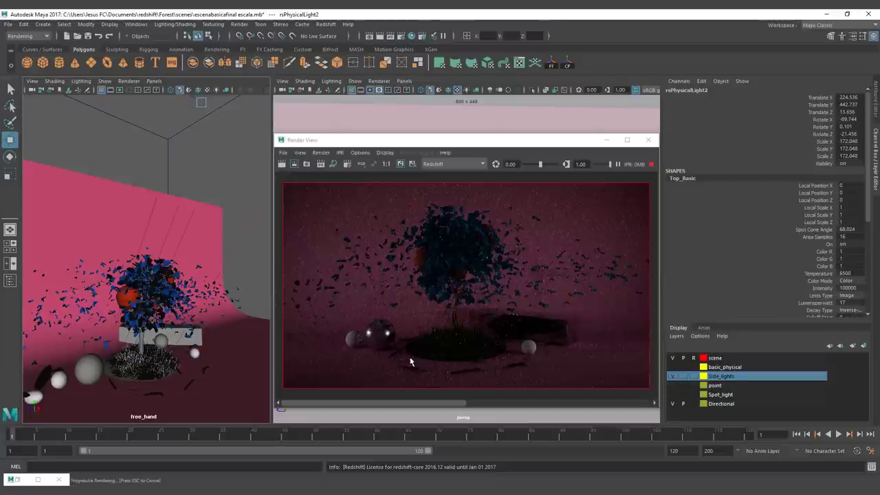
left_click(160, 313)
key("e")
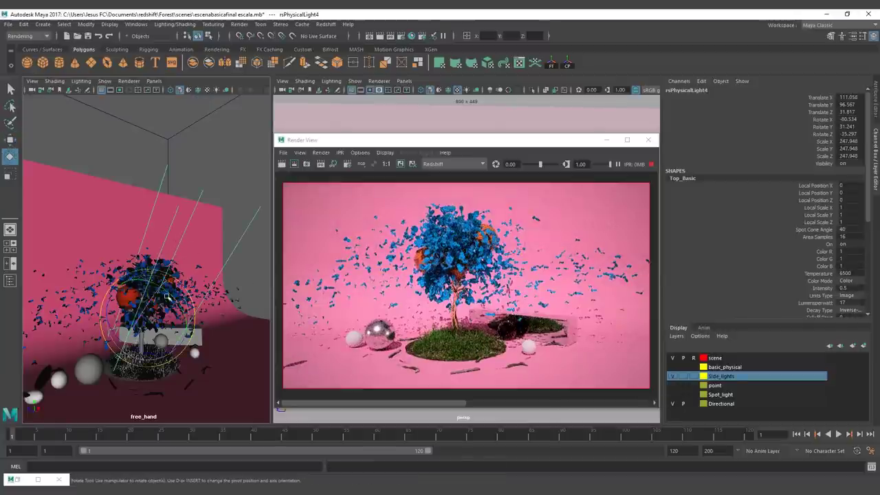
left_click_drag(159, 313, 104, 318)
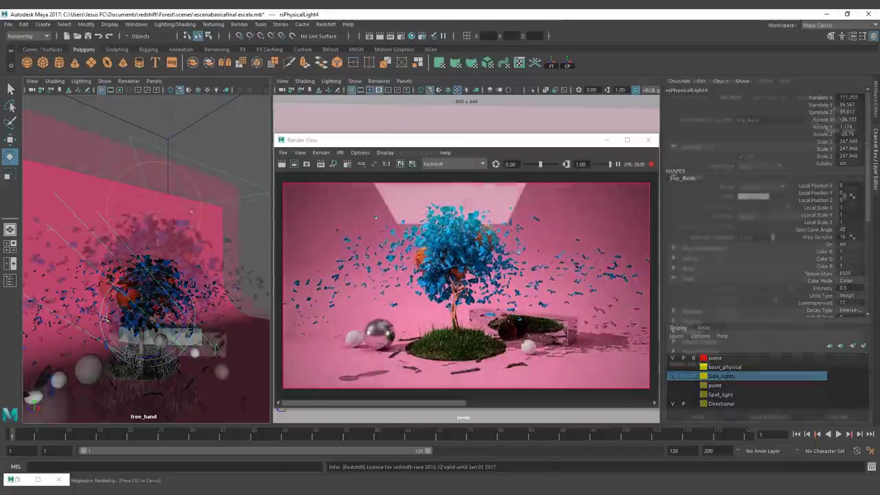
Show the rectangular light's attributes, keep the intensity Mode on Color and view its color picker.
key("ctrl+a")
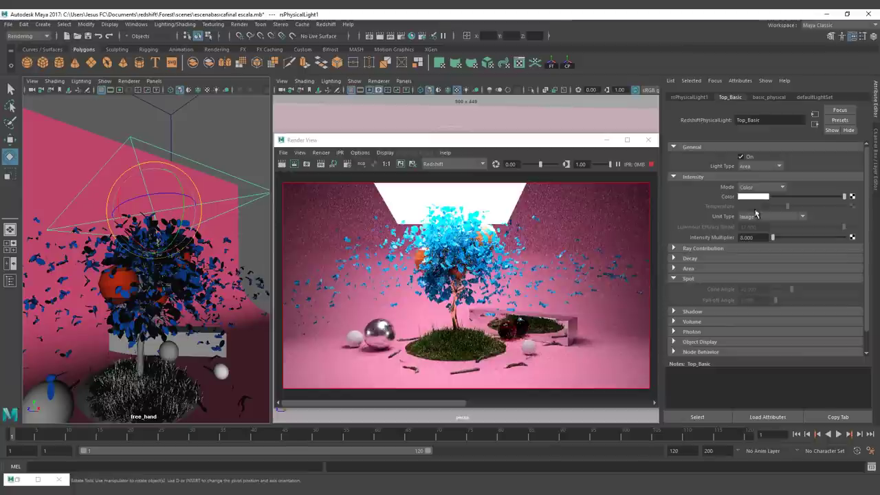
left_click(762, 188)
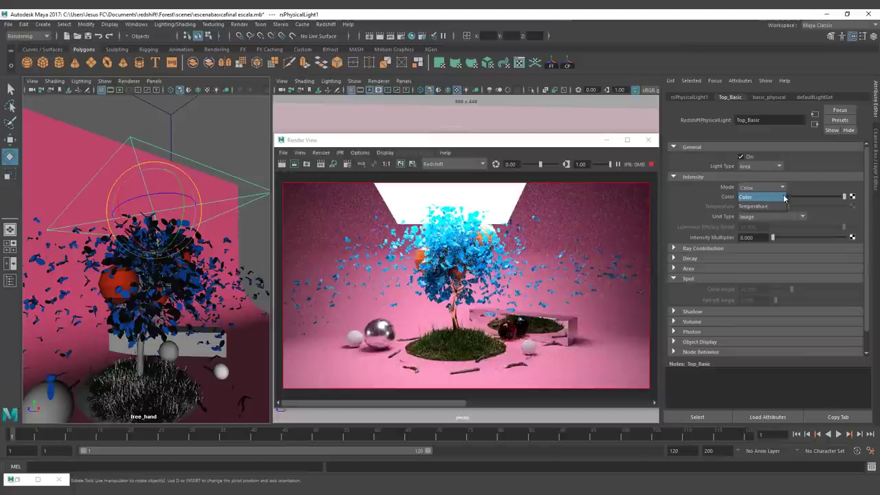
left_click(762, 198)
left_click(759, 198)
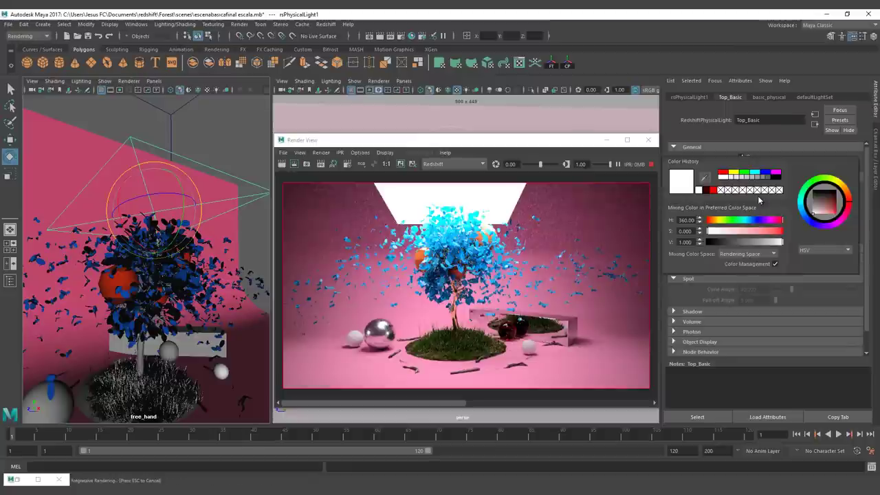
Switch the light's intensity Mode to Temperature and back to Color, and keep the Unit Type on Image.
left_click(764, 187)
left_click(766, 207)
left_click(762, 187)
left_click(762, 199)
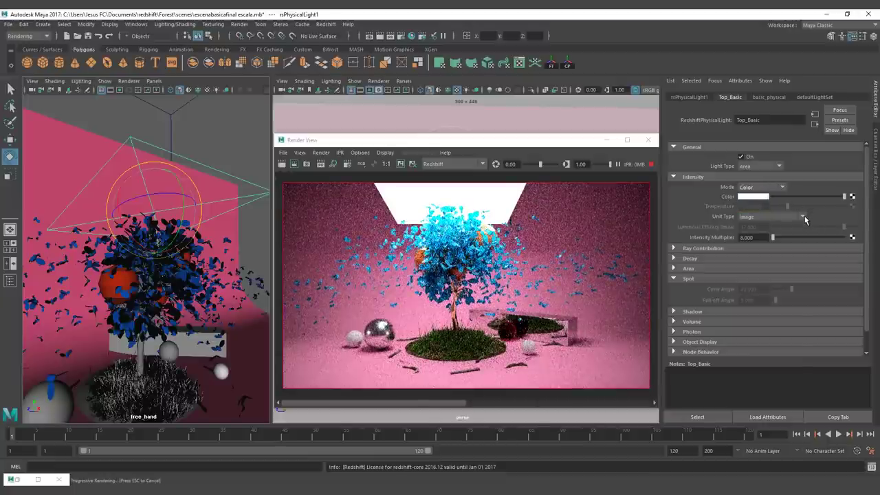
left_click(804, 216)
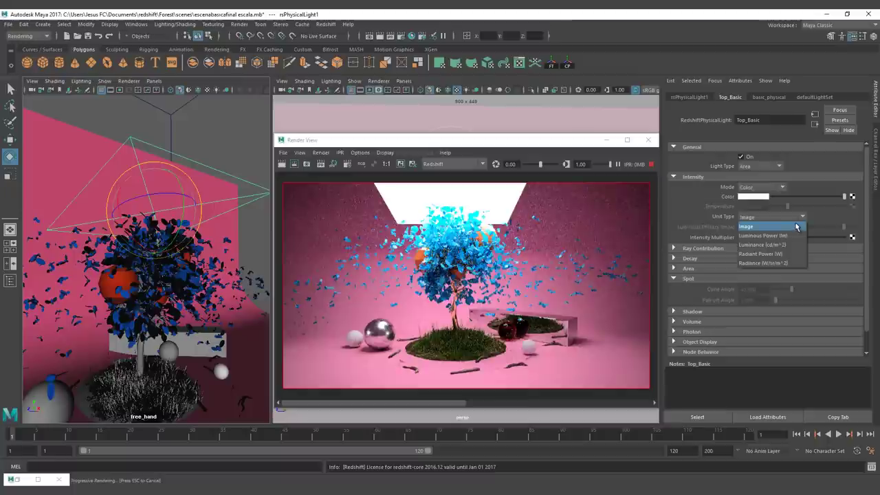
left_click(796, 227)
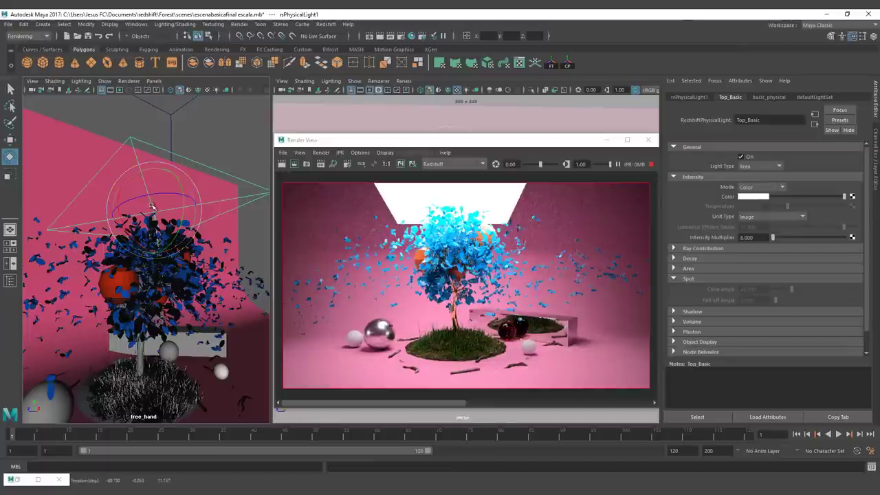
Scale the area light above the tree up uniformly and back down to a smaller size to compare the brightness.
key("r")
scroll(231, 228, "down", 3)
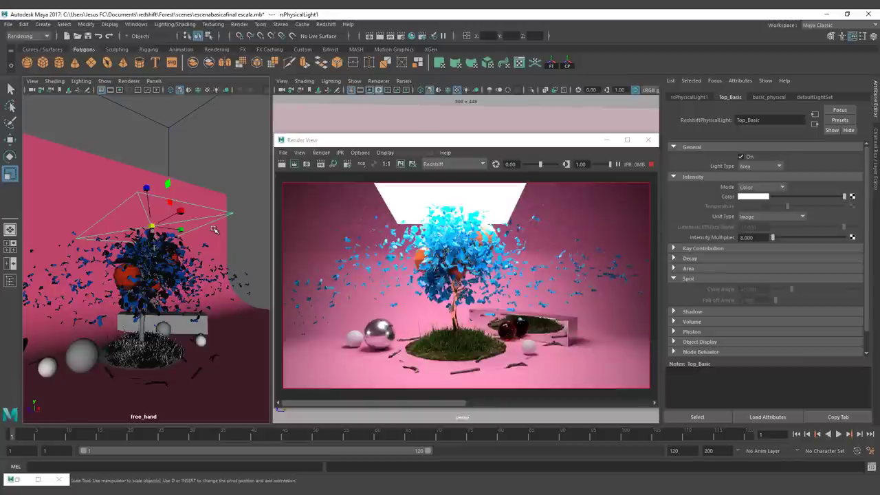
left_click_drag(153, 227, 198, 228)
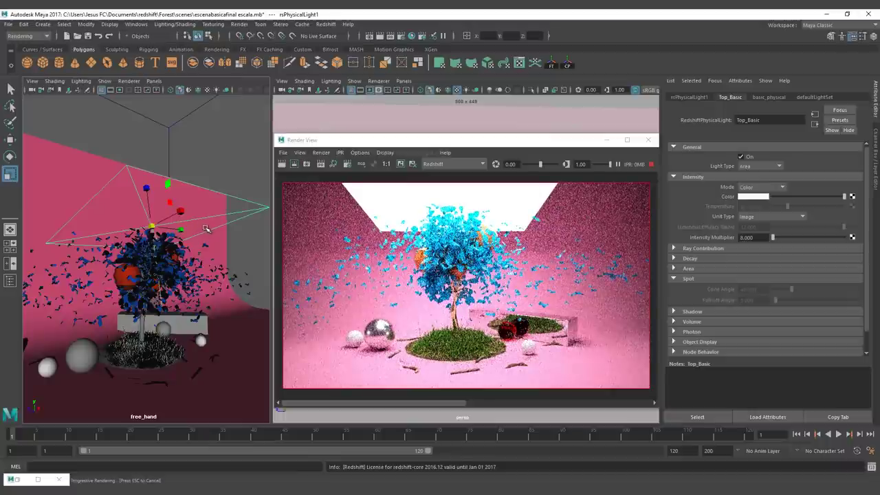
left_click_drag(156, 230, 78, 227)
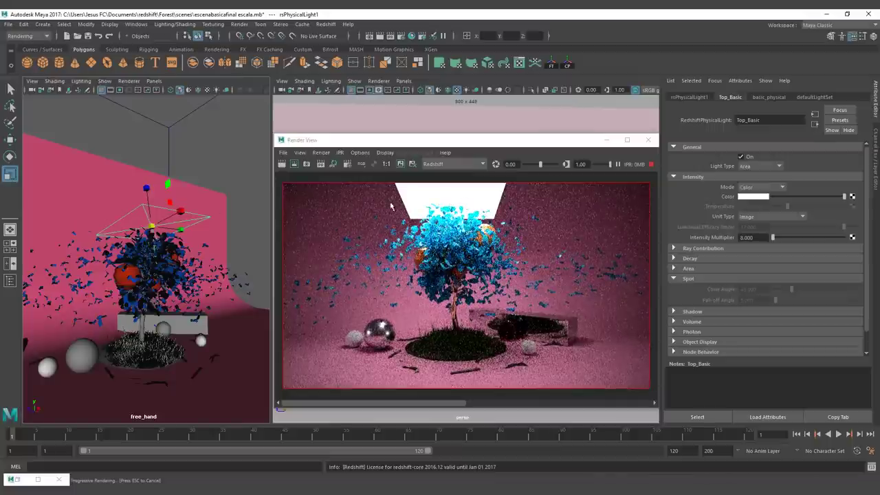
Set the light's Unit Type to Luminous Power (lm) with Intensity Multiplier 800000, and test scaling the light larger and smaller.
left_click(760, 216)
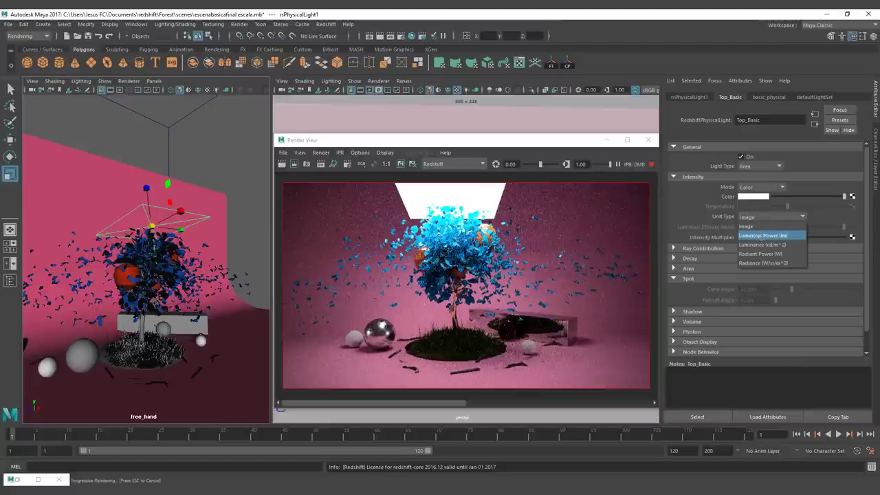
left_click(762, 235)
type("000")
type("0")
key("Return")
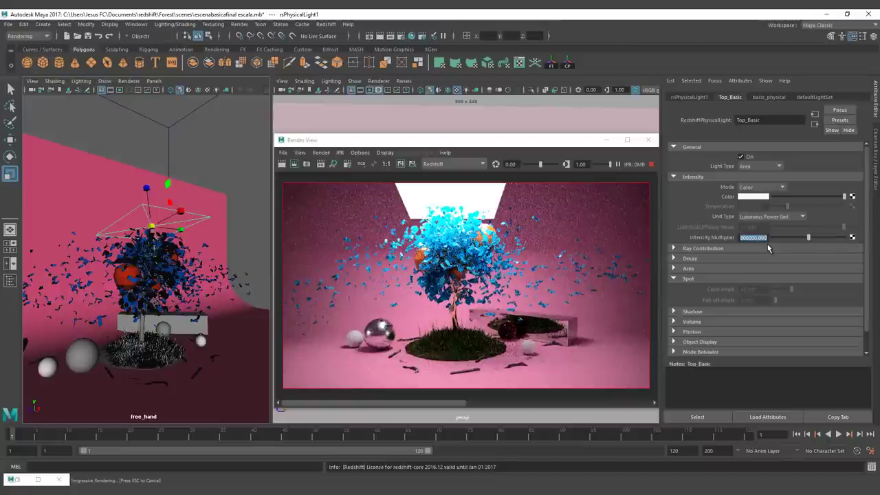
left_click_drag(150, 226, 207, 226)
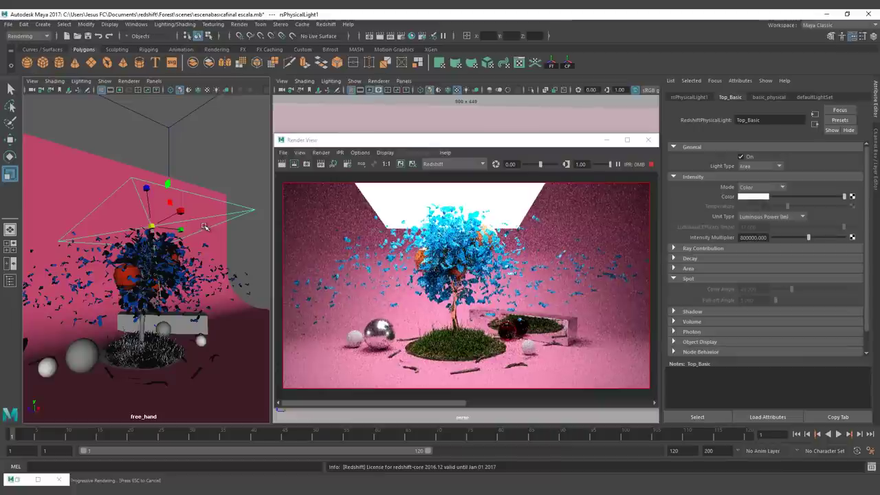
left_click_drag(151, 226, 116, 226)
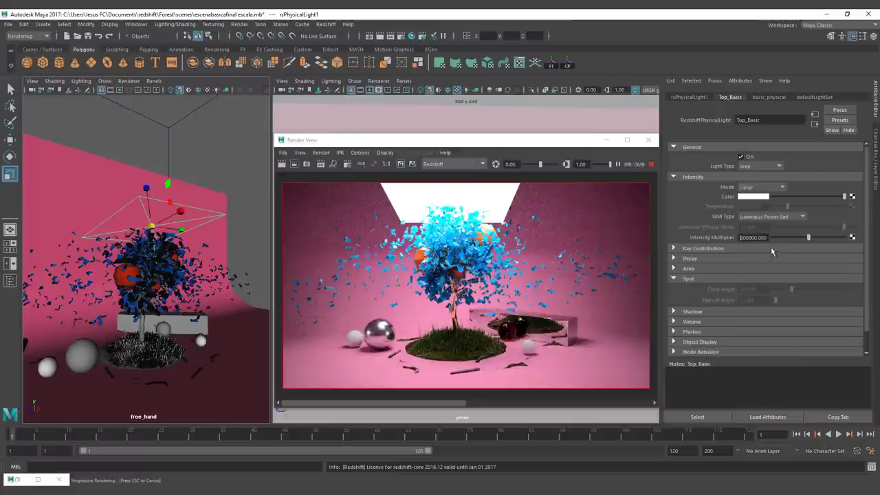
Set the light's Unit Type to Luminance (cd/m^2) with an Intensity Multiplier of 80000.
left_click(798, 218)
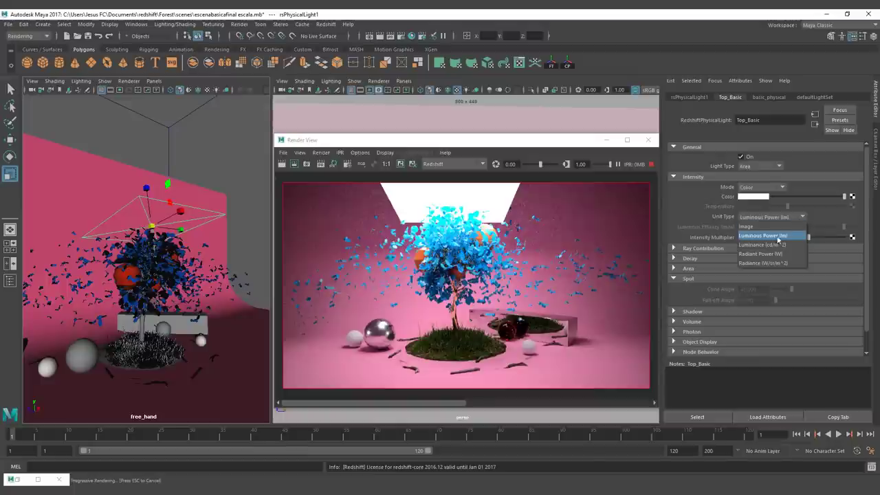
left_click(777, 245)
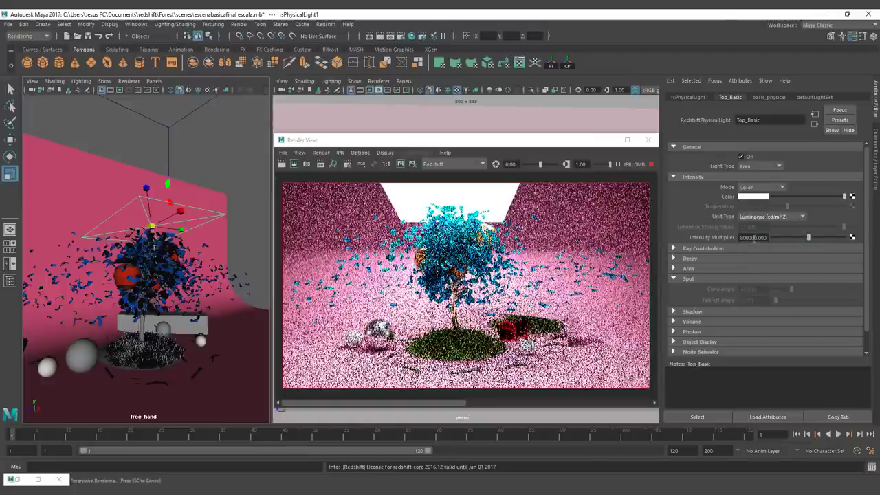
double_click(751, 237)
type("8000")
key("Return")
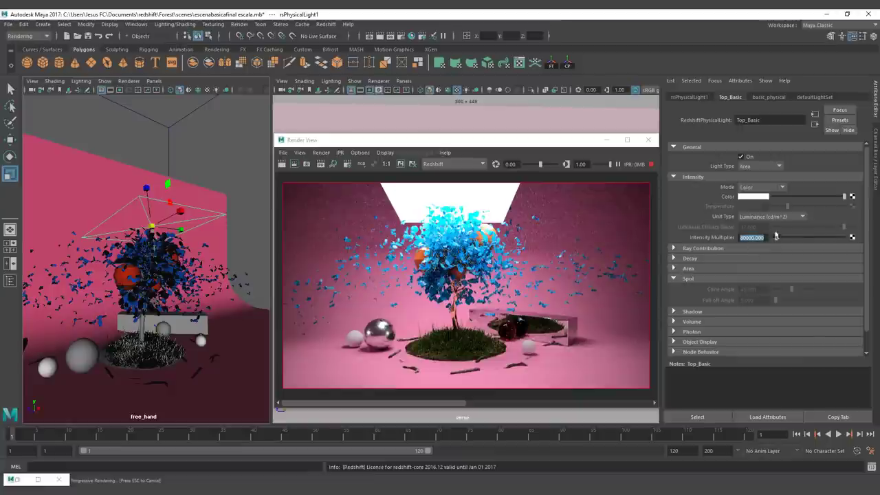
Try the Radiant Power (W) Unit Type with an Intensity Multiplier of 8000, and switch the Unit Type to Radiance (W/sr/m^2).
left_click(802, 219)
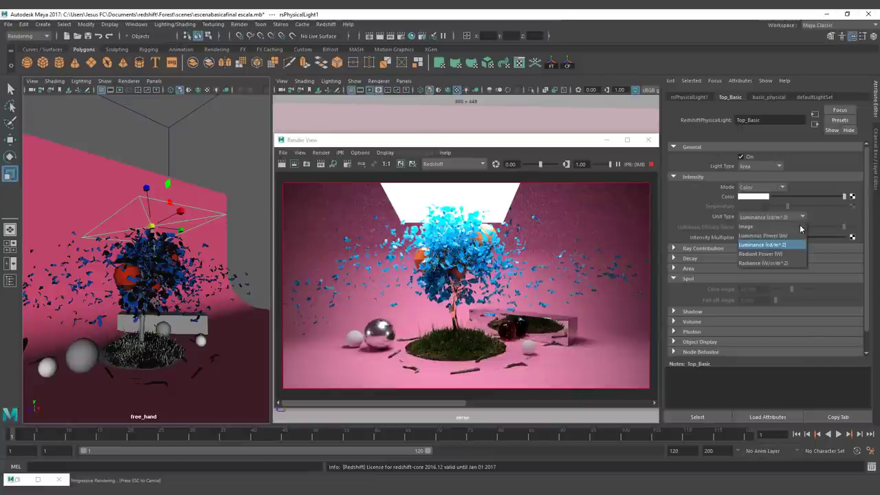
left_click(777, 254)
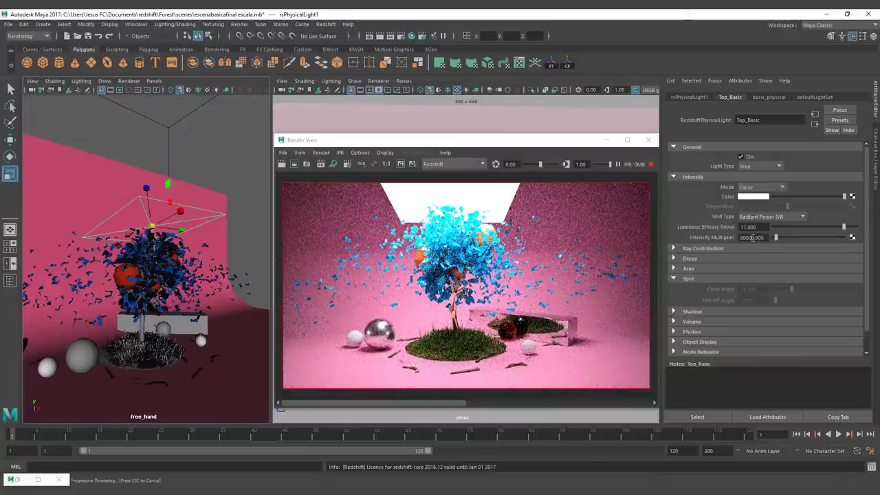
left_click(759, 238)
key("BackSpace")
key("Return")
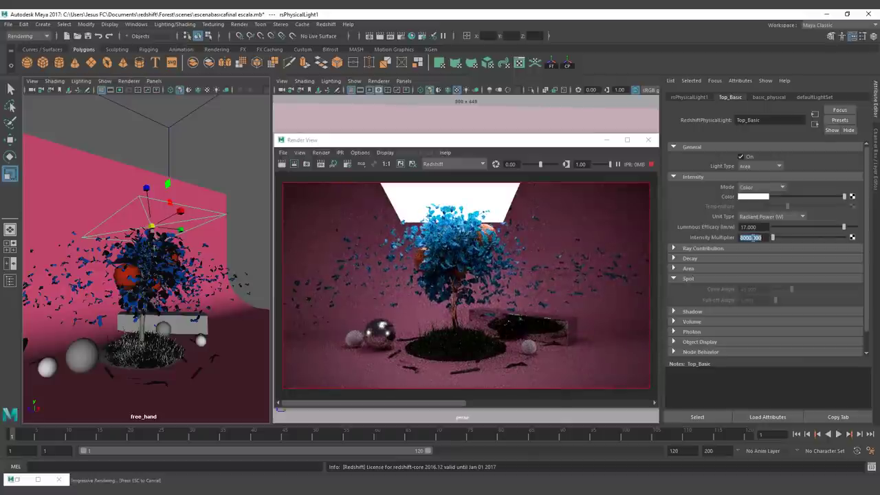
left_click(797, 217)
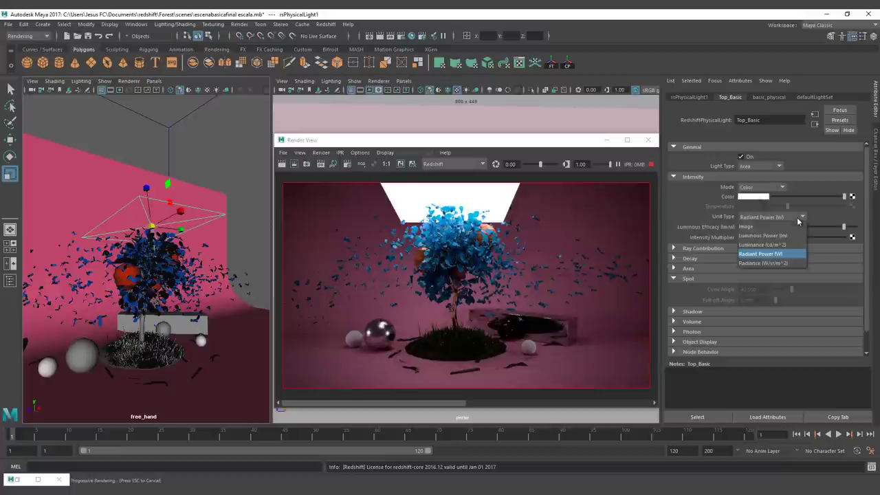
left_click(780, 263)
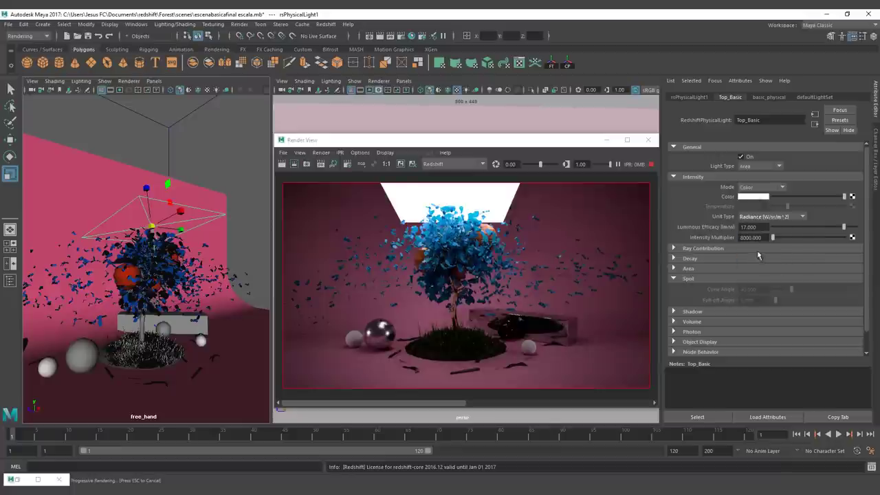
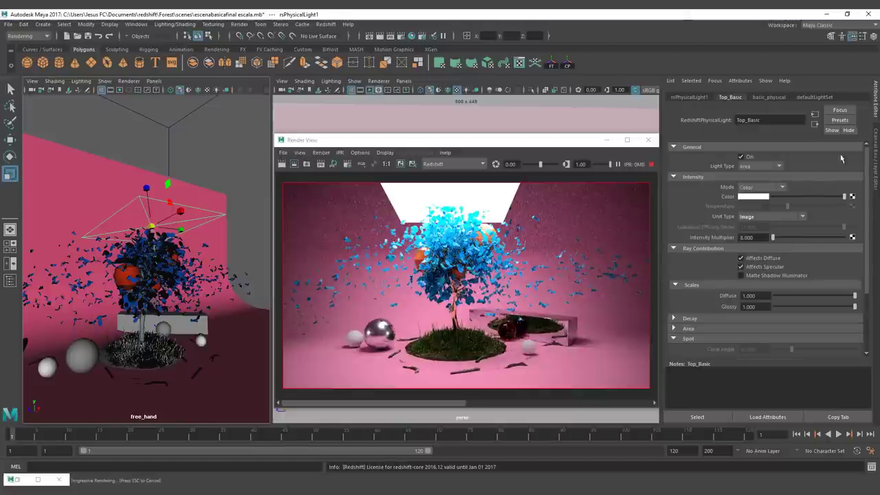
Hide the Side_lights display layer and return to the area light's attributes.
left_click(877, 134)
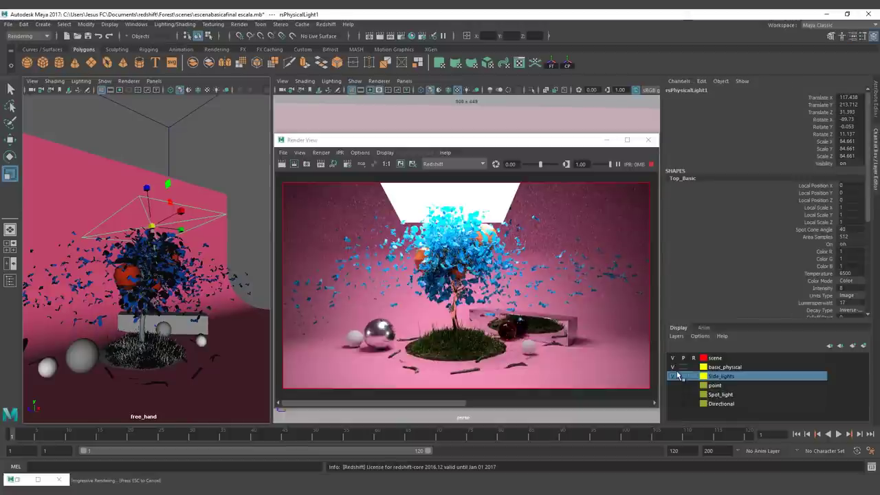
left_click(674, 377)
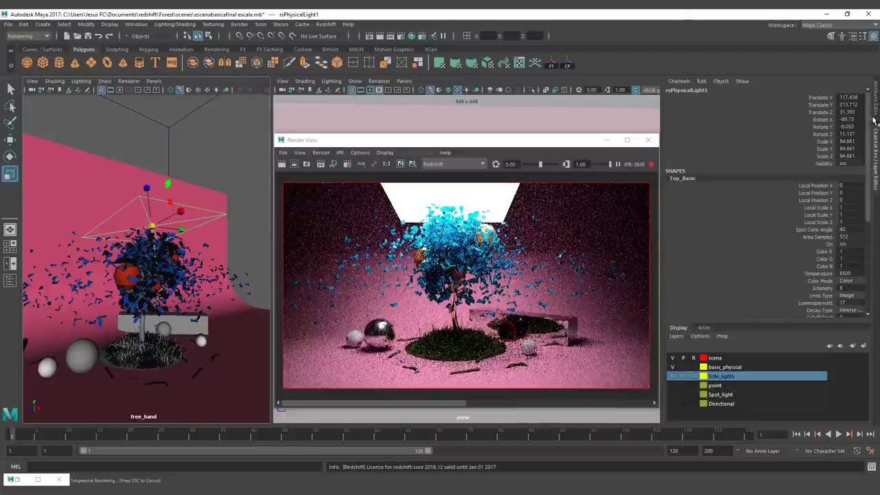
left_click(877, 115)
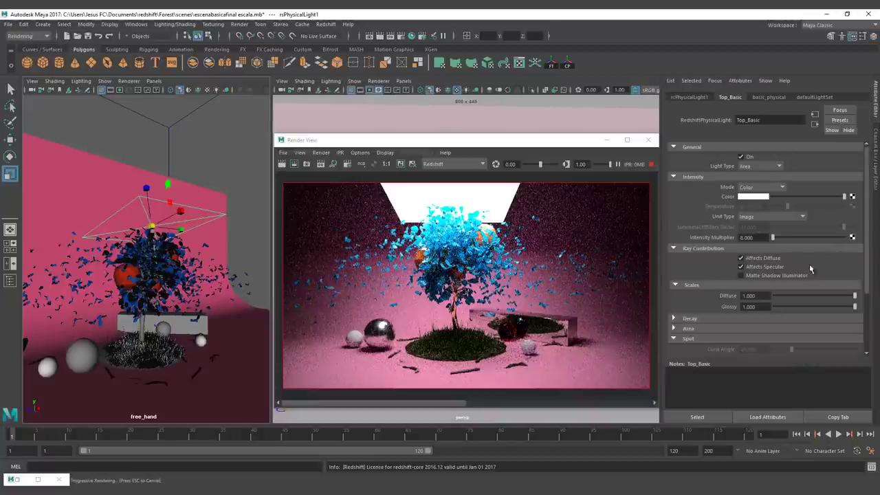
Test the light with Affects Diffuse and Affects Specular disabled individually and together, and re-enable both.
left_click(741, 259)
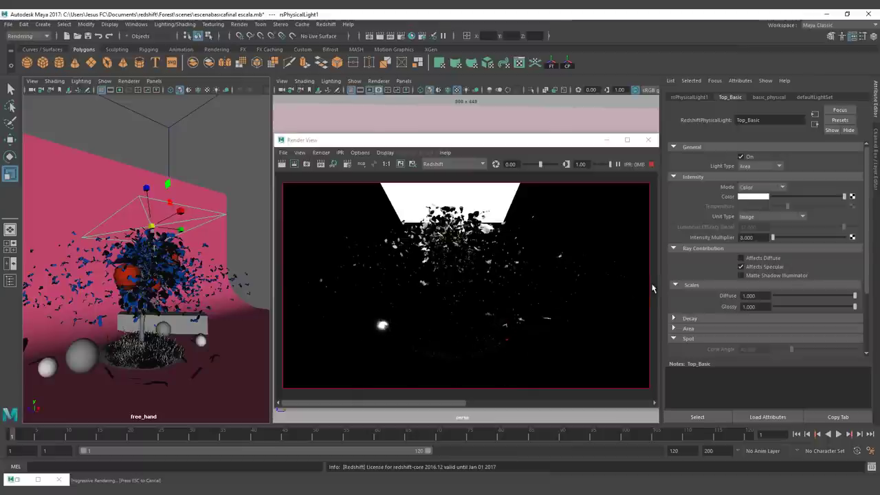
left_click(742, 267)
left_click(743, 259)
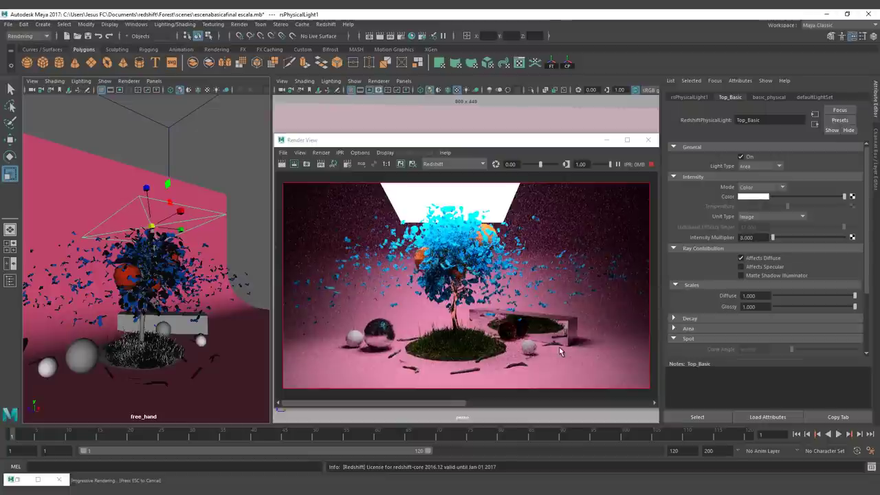
left_click(741, 258)
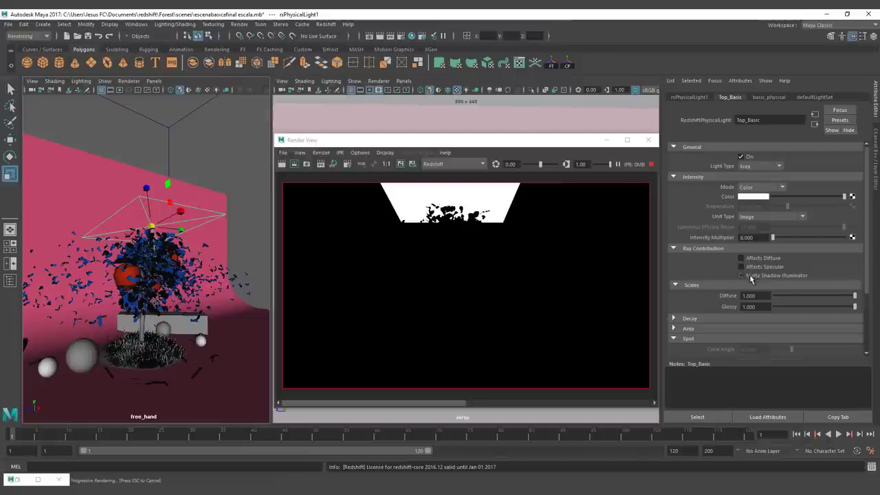
left_click(751, 268)
left_click(752, 262)
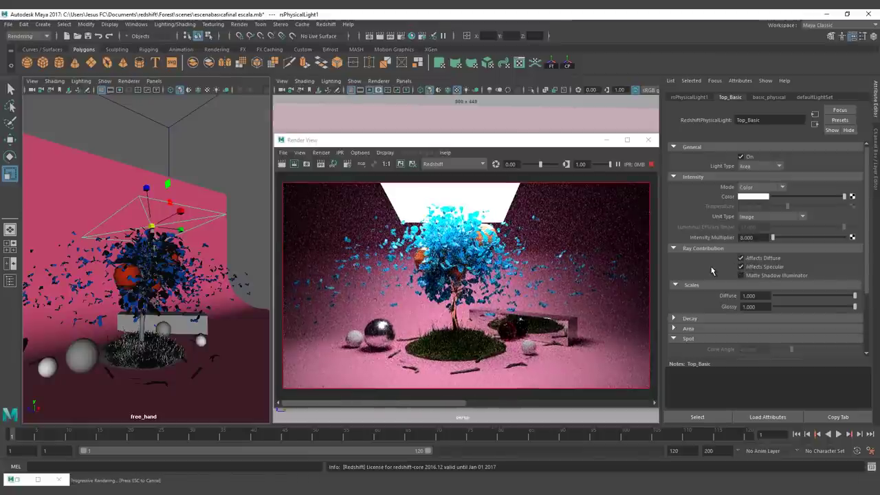
Lower the light's Diffuse ray contribution scale to 0 and restore it to 1.
scroll(713, 271, "down", 1)
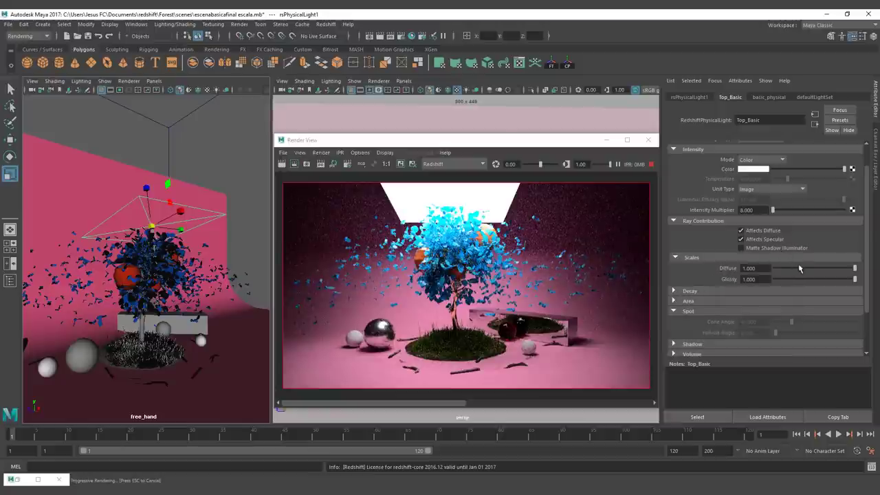
left_click_drag(792, 270, 774, 271)
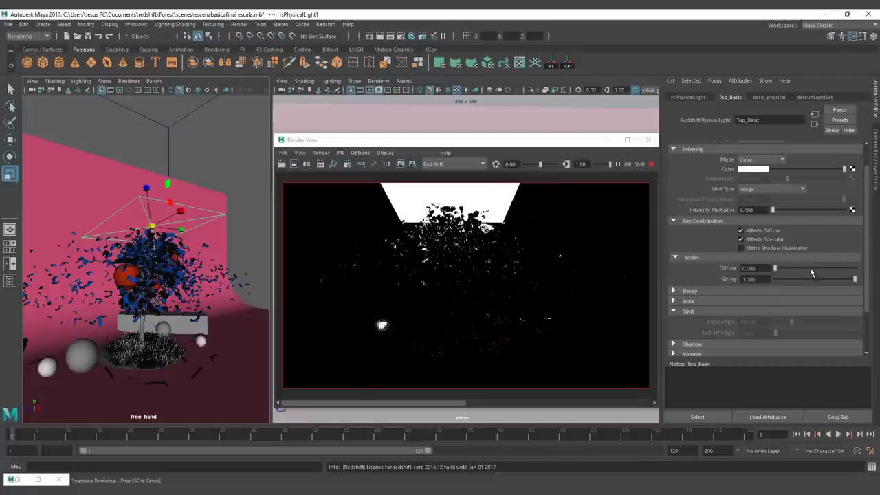
left_click_drag(813, 269, 857, 281)
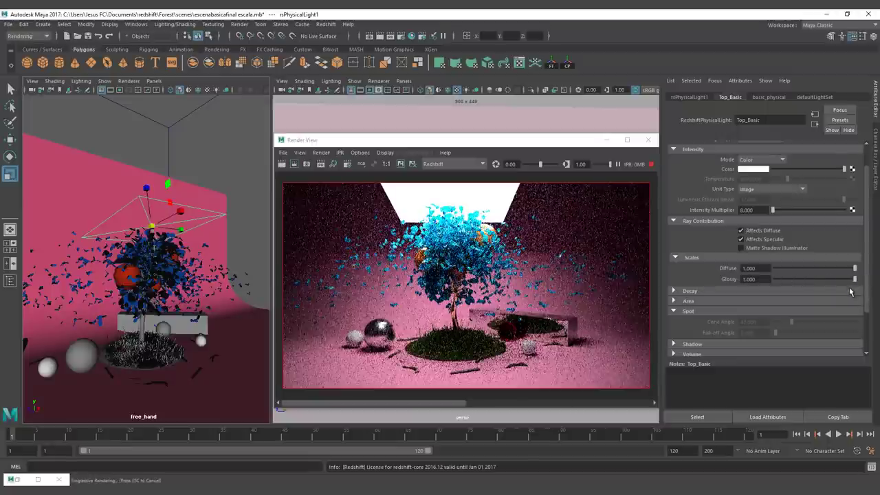
Show the light's Decay settings and set the decay Type to None.
left_click(851, 291)
scroll(850, 292, "down", 1)
scroll(850, 292, "down", 1)
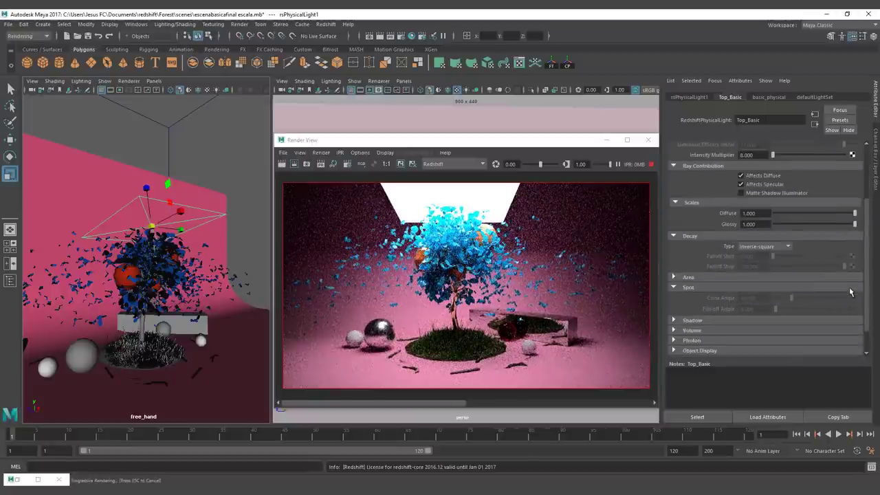
left_click(789, 248)
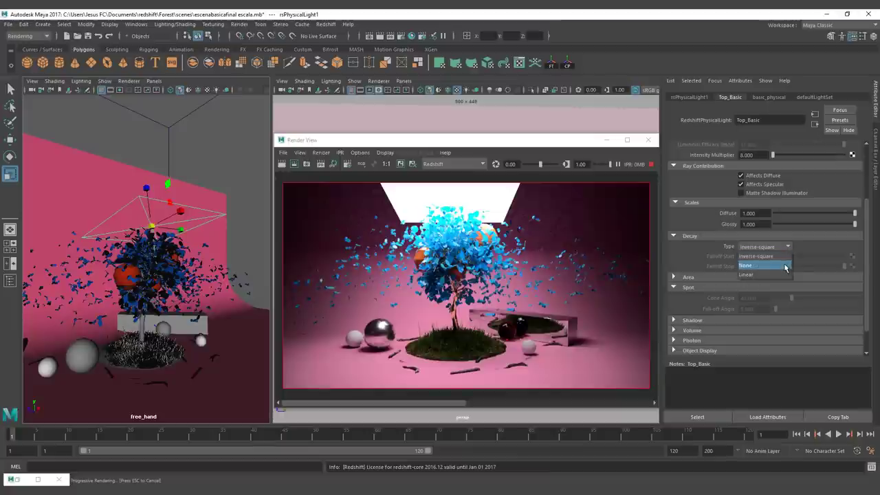
left_click(785, 266)
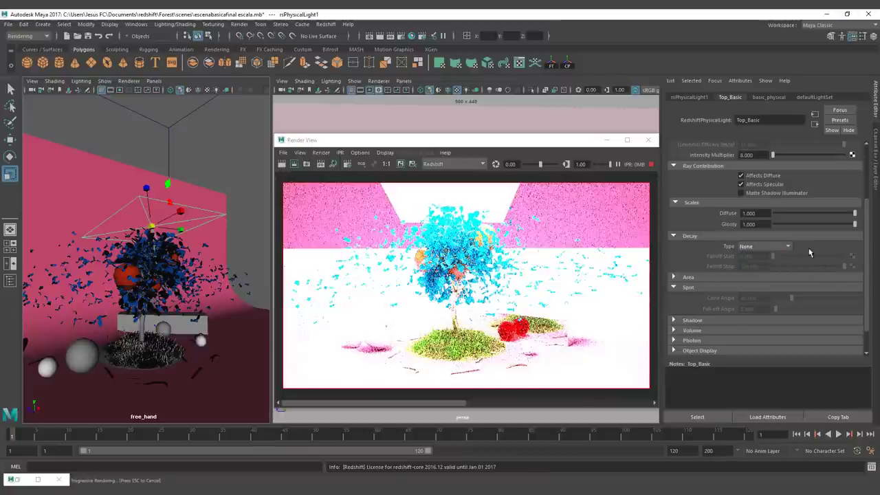
Try Intensity Multiplier values of 1 and 0.1 on the light without decay, and restore the multiplier to 8.
left_click(745, 155)
type("1")
key("Return")
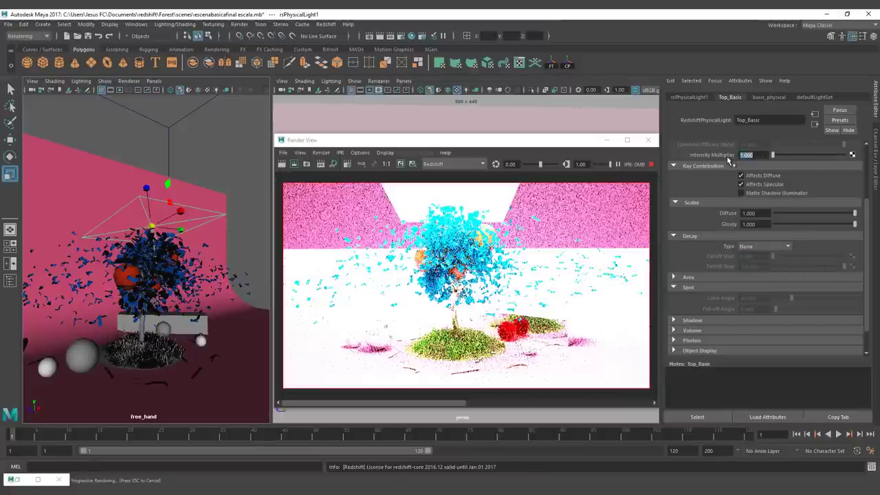
type("1.1")
key("Return")
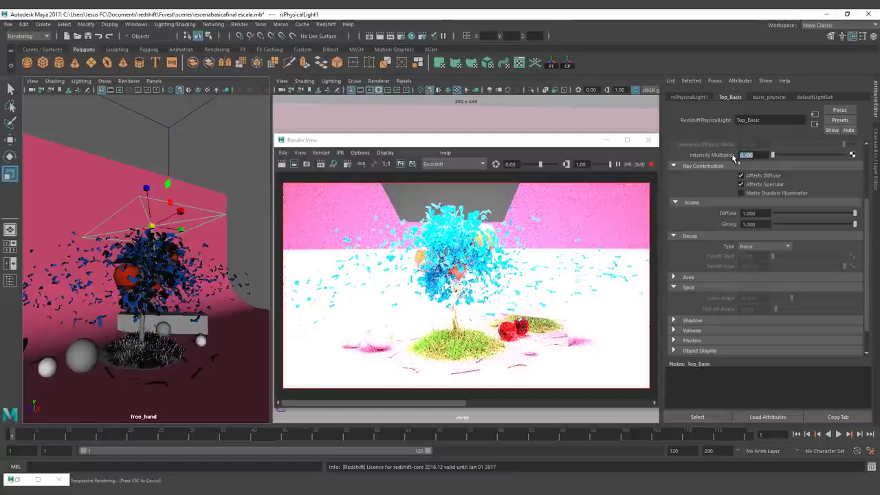
type("8")
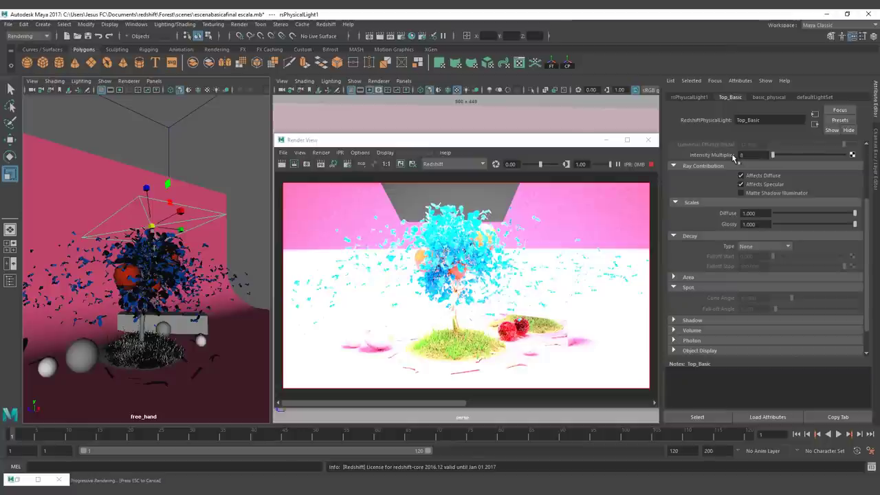
key("Return")
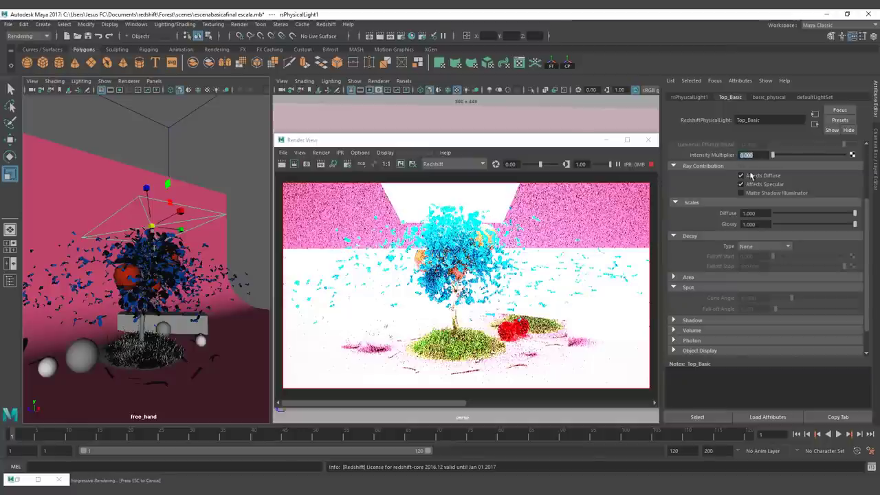
Change the light's decay Type to Linear.
left_click(788, 247)
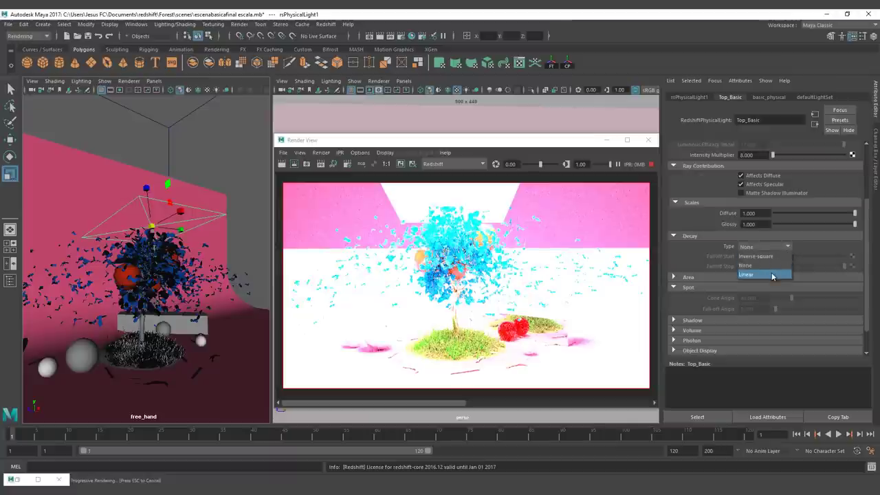
left_click(772, 275)
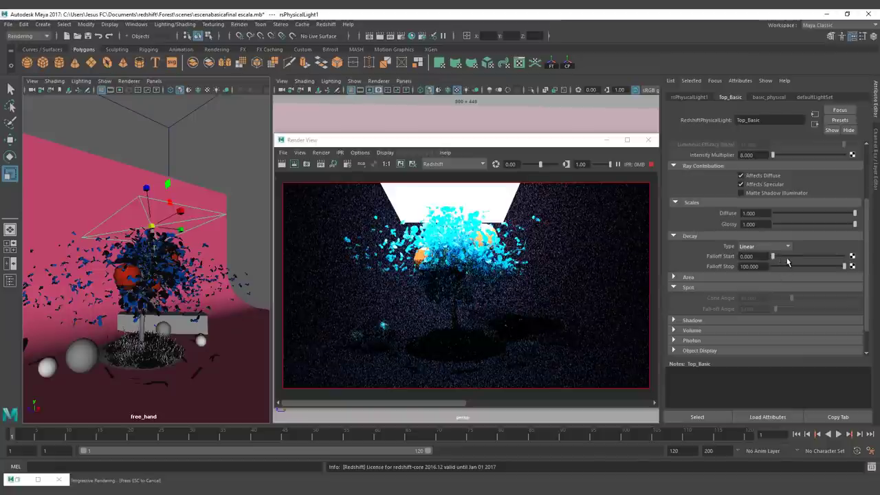
Try a Falloff Start of about 80.5 and a Falloff Stop of about 52, restoring them to 0 and 100.
left_click_drag(781, 257, 830, 258)
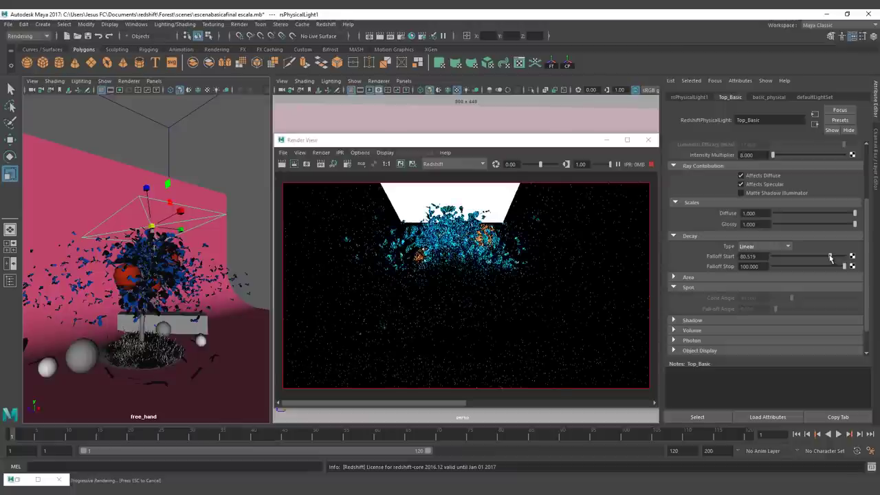
left_click_drag(830, 257, 810, 269)
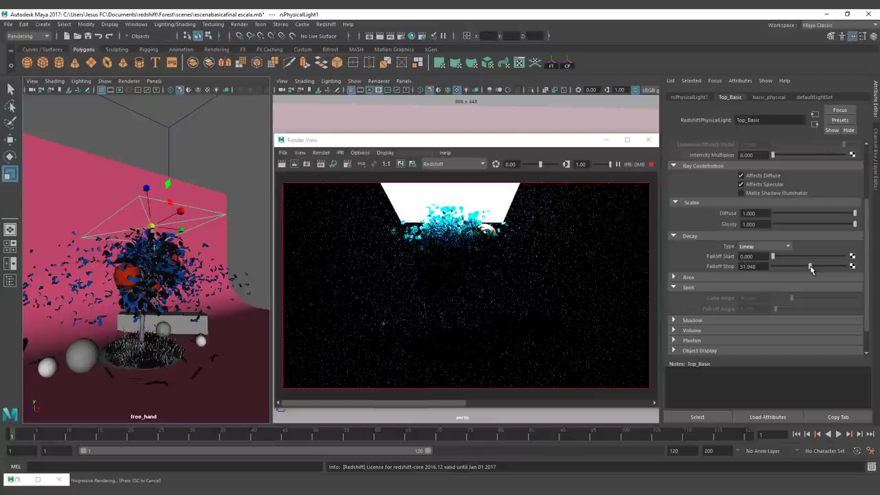
left_click_drag(813, 269, 859, 269)
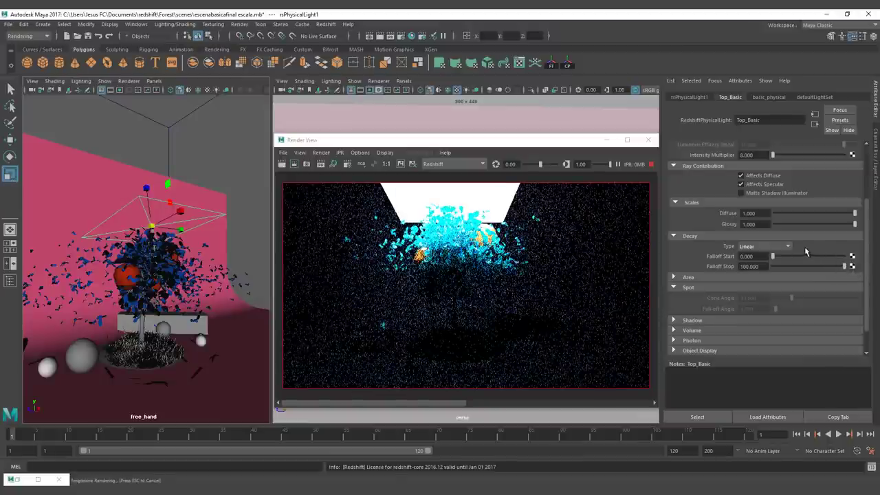
Set the light's decay Type to Inverse-square and show its Shadow settings.
left_click(787, 248)
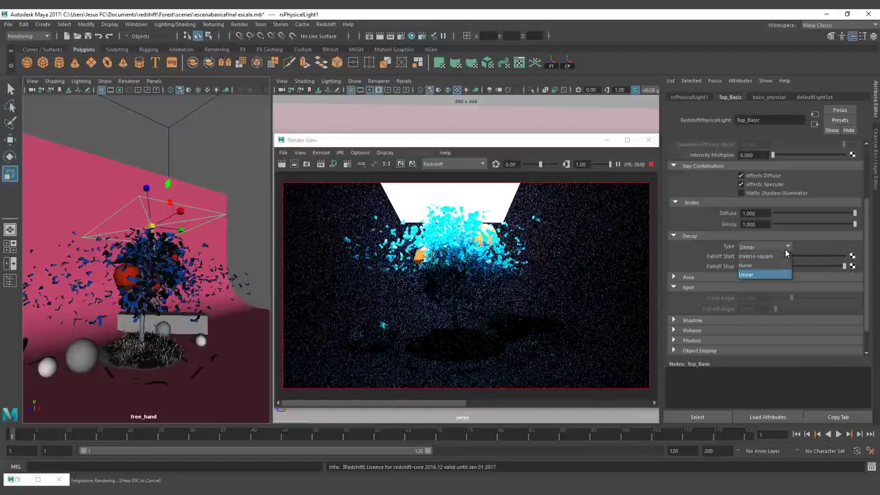
left_click(784, 257)
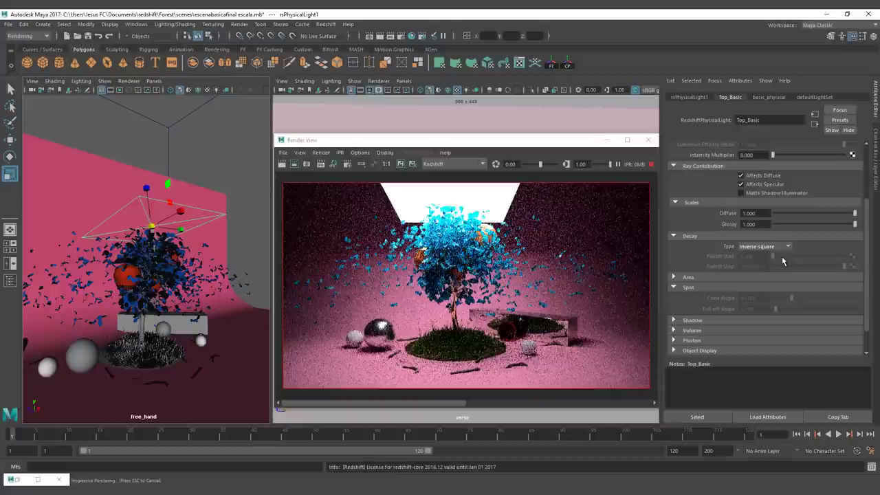
left_click(693, 321)
scroll(764, 275, "down", 2)
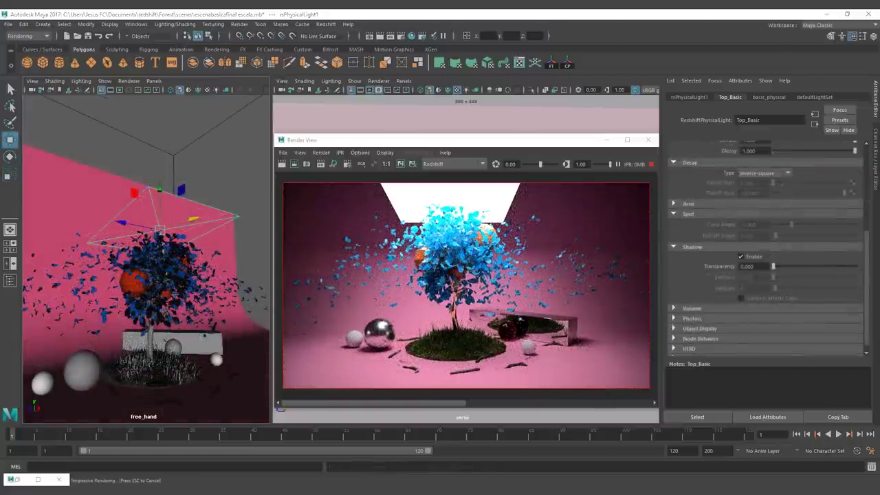
Disable and re-enable the light's shadows, and try a shadow Transparency of 1 before restoring it to 0.
left_click(740, 257)
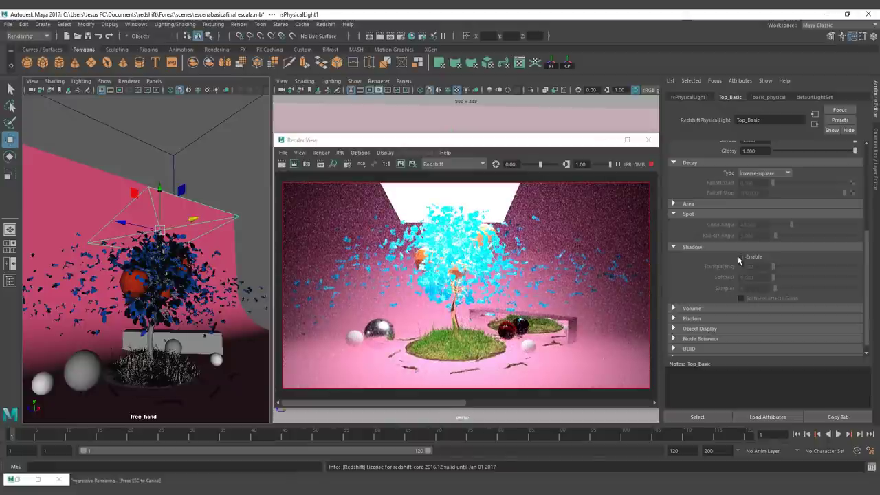
left_click(740, 257)
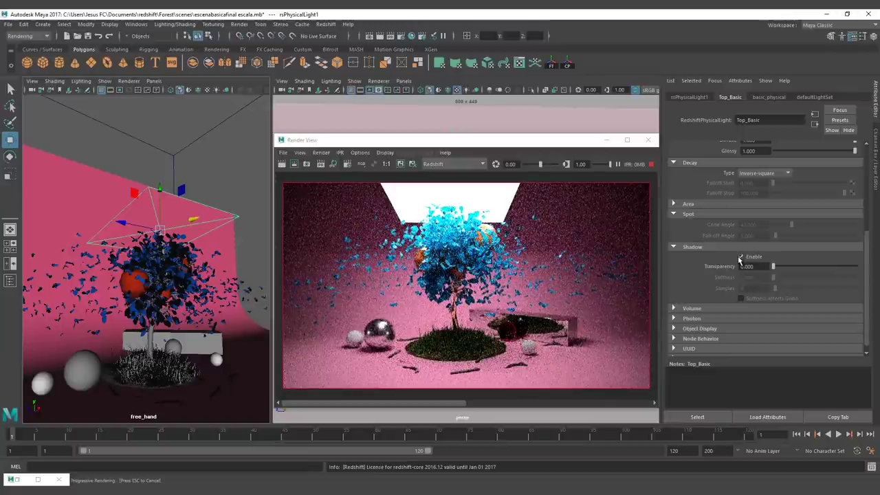
mouse_move(788, 268)
left_mouse_down()
mouse_move(809, 272)
mouse_move(771, 267)
left_mouse_up()
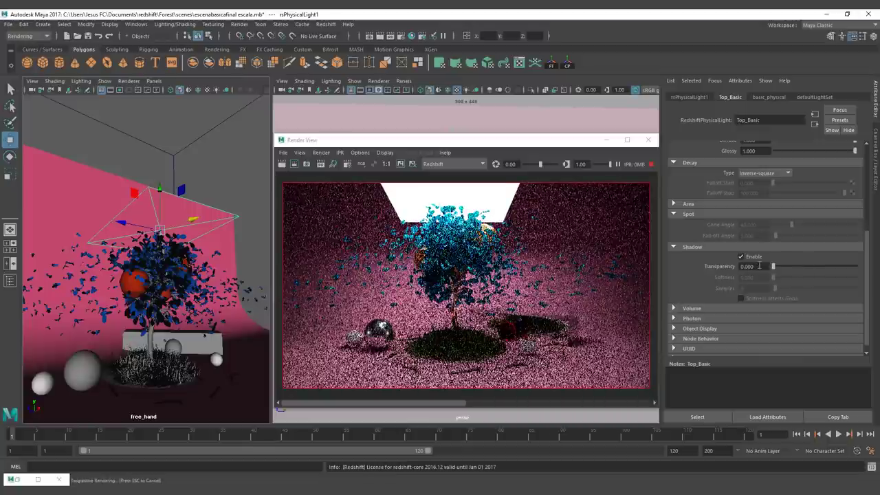
left_click_drag(771, 266, 858, 268)
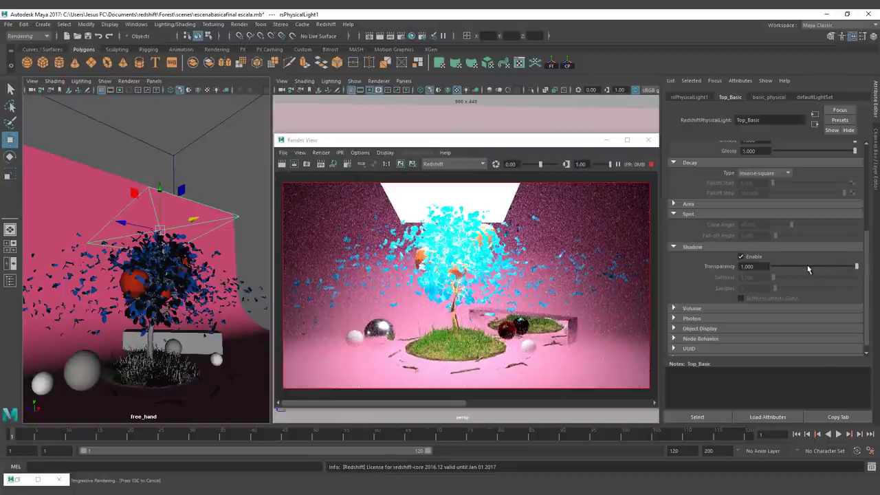
left_click(770, 267)
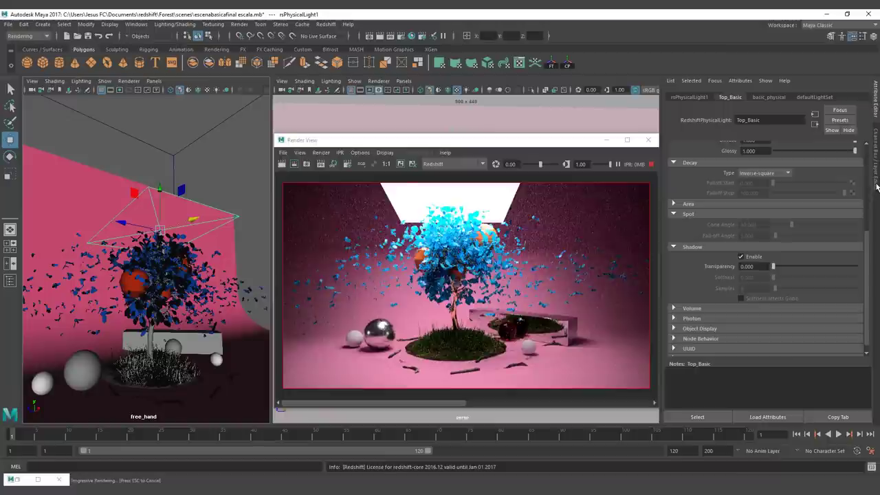
Hide the basic_physical display layer and make the point layer visible.
left_click(876, 180)
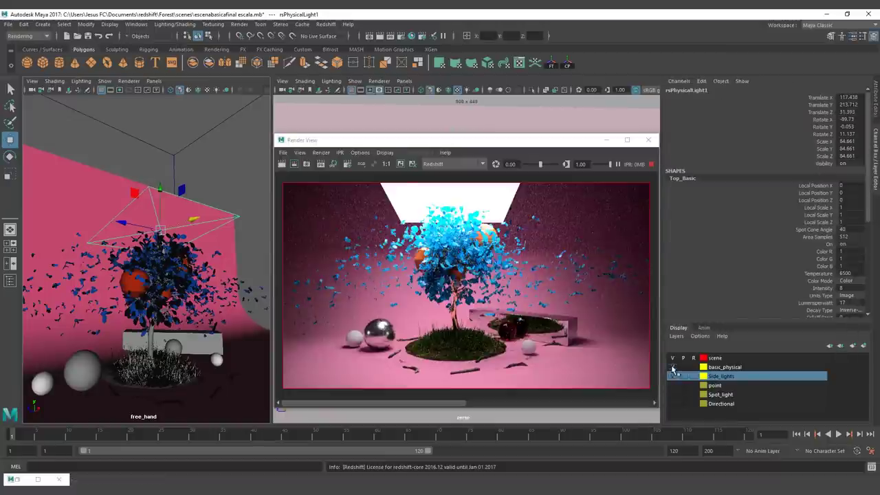
left_click(673, 368)
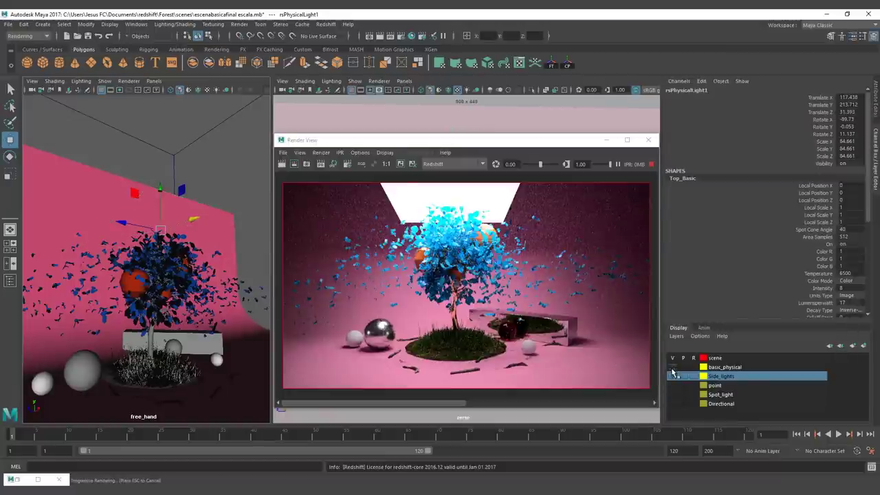
left_click(673, 385)
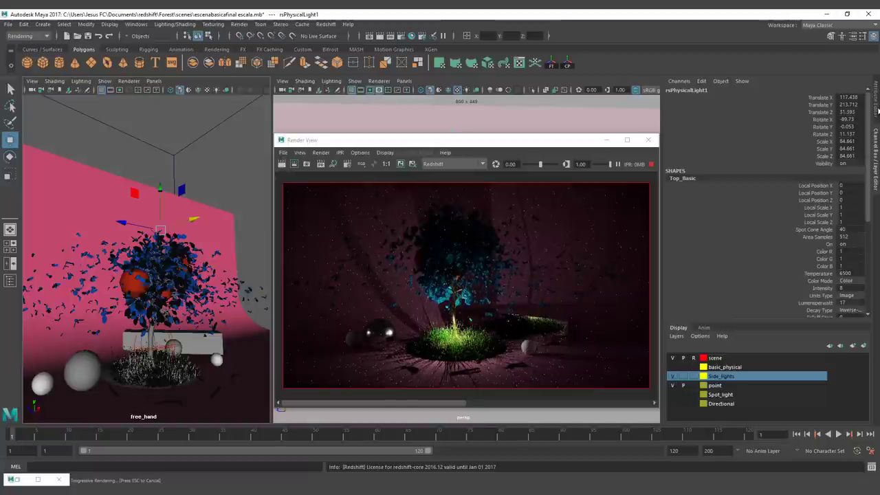
Select the point light at the base of the tree and raise its shadow Softness to about 1.06, and on to the maximum.
left_click(876, 100)
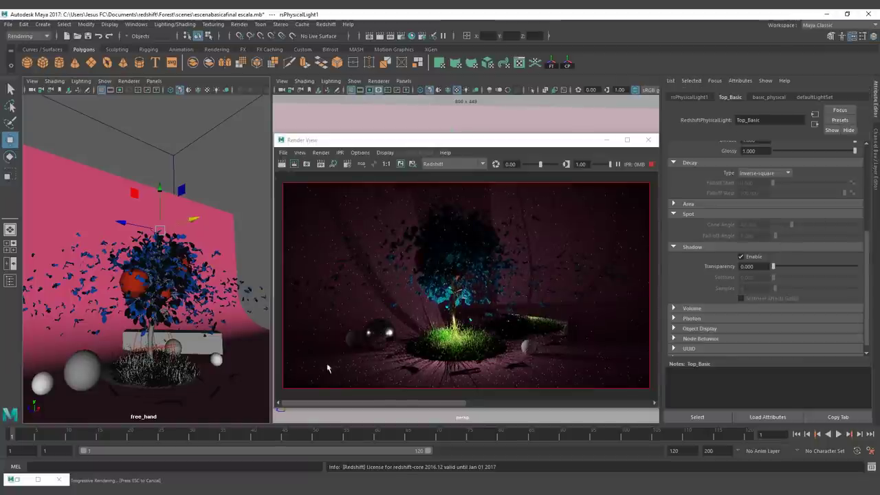
left_click(167, 338)
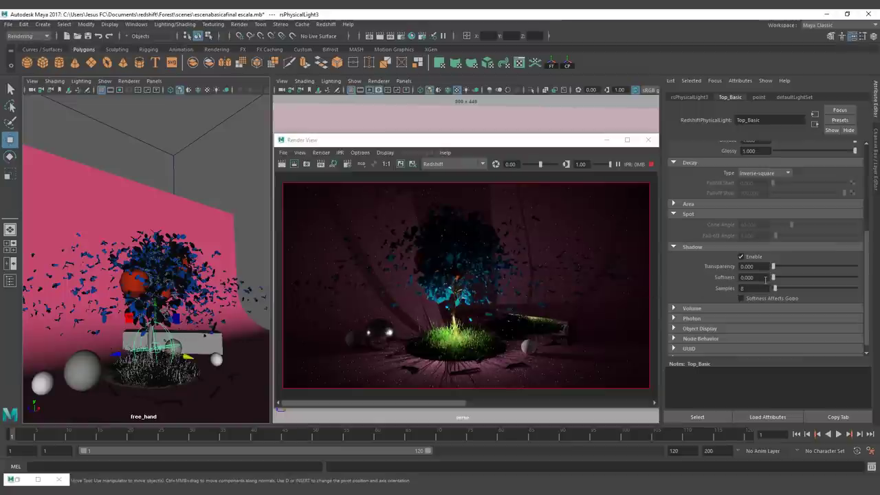
mouse_move(772, 277)
left_mouse_down()
mouse_move(788, 282)
mouse_move(757, 276)
left_mouse_up()
left_click_drag(773, 277, 788, 278)
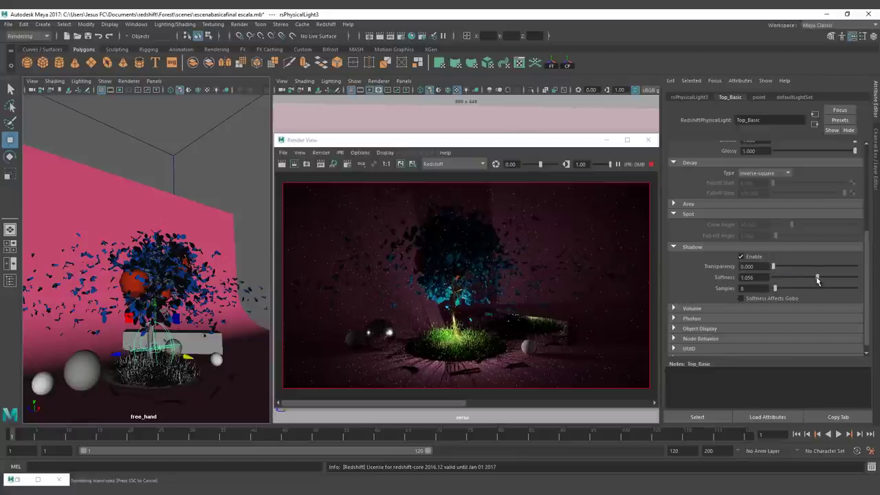
left_click(817, 278)
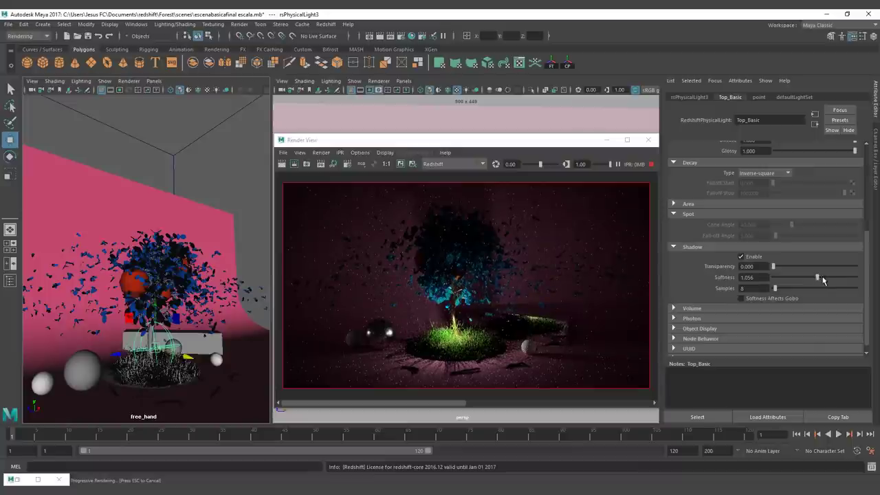
left_click(857, 278)
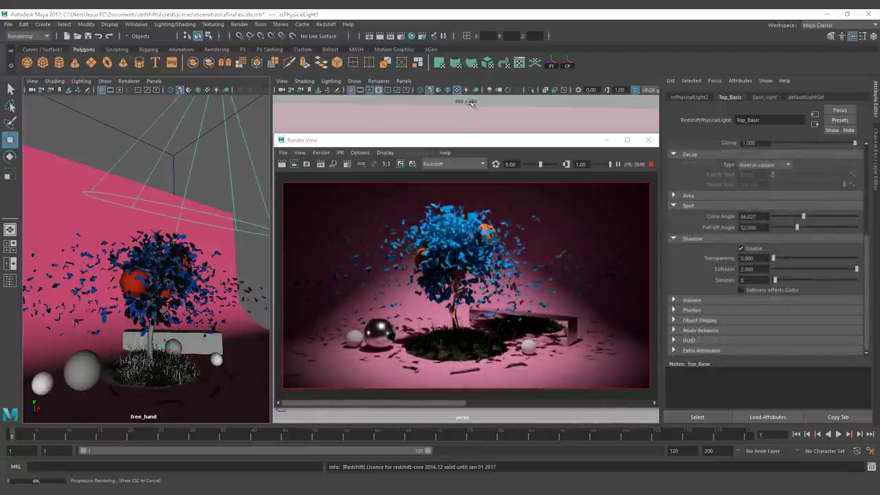
Create a RedshiftVolumeScattering node for the Atmosphere in the Redshift render output settings and minimize the settings window.
left_click(401, 37)
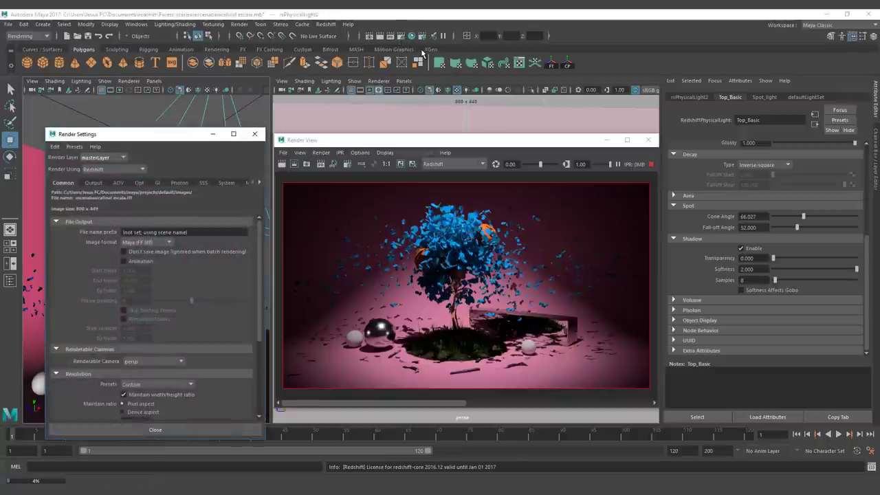
left_click(93, 183)
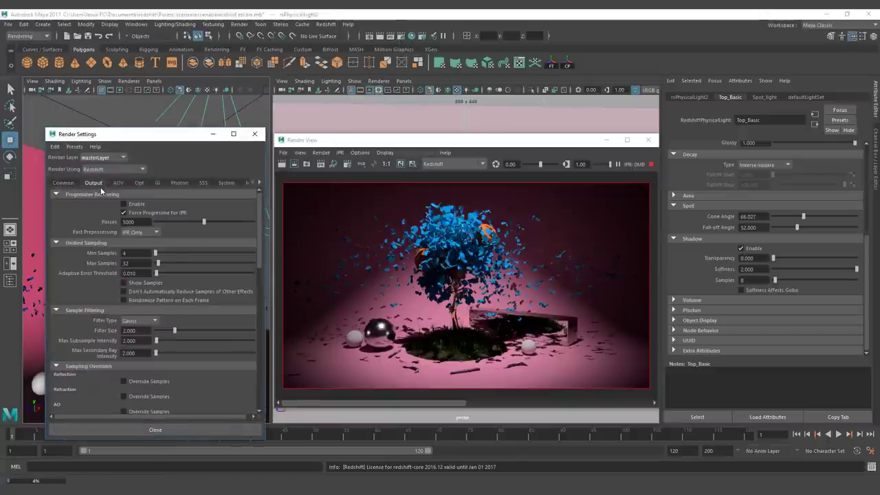
scroll(94, 262, "down", 3)
scroll(94, 261, "down", 10)
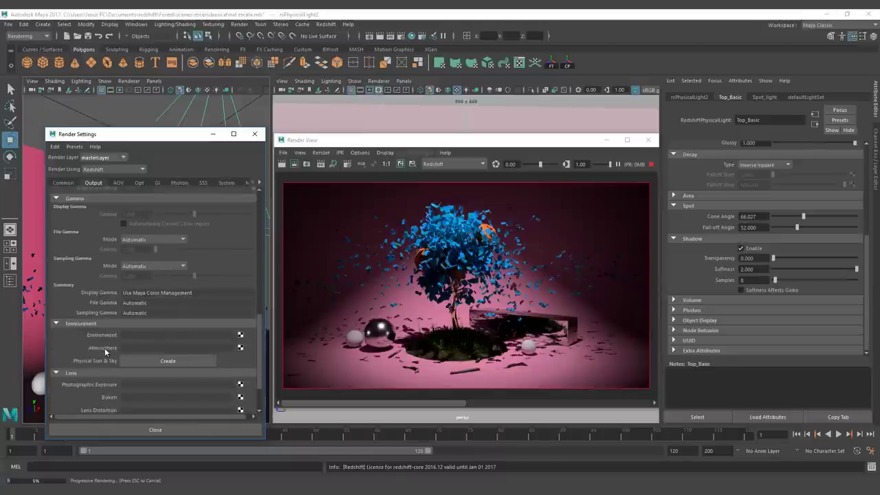
right_click(240, 348)
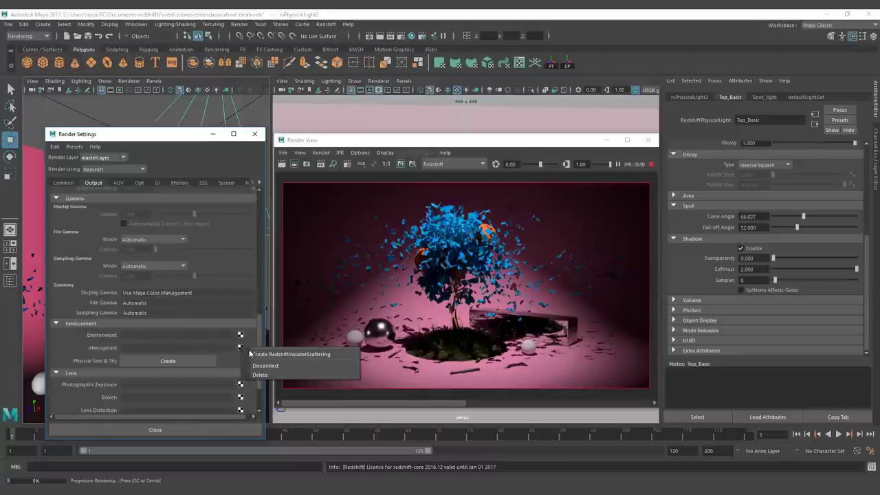
left_click(263, 355)
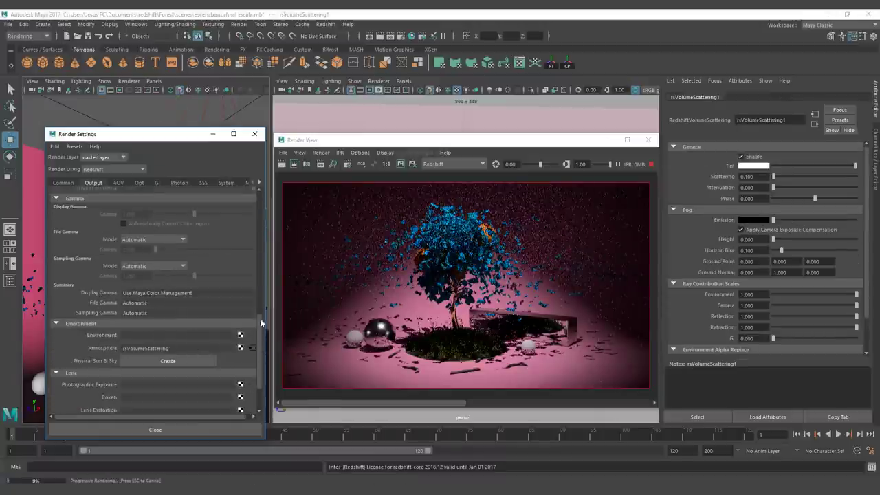
left_click(214, 134)
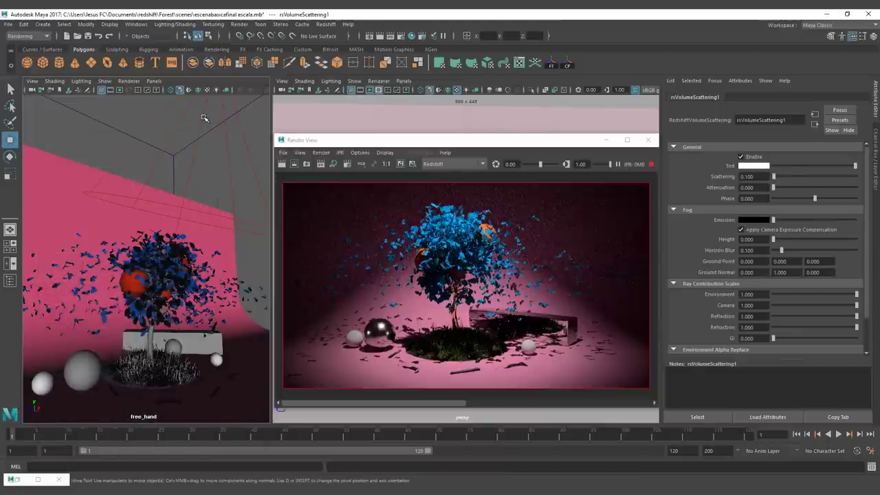
Select the spot light, show its Volume settings, and try a Contribution Scale of 0.05 before resetting it to 0.
left_click(205, 119)
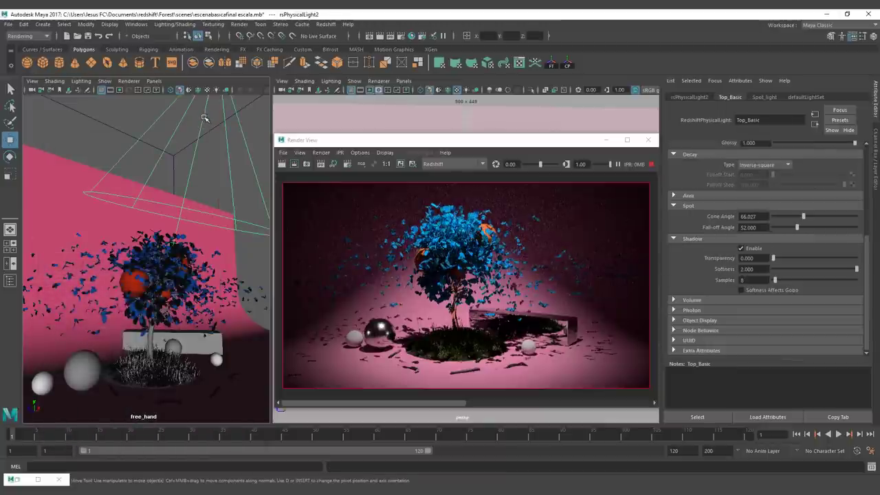
left_click(696, 301)
scroll(715, 275, "down", 1)
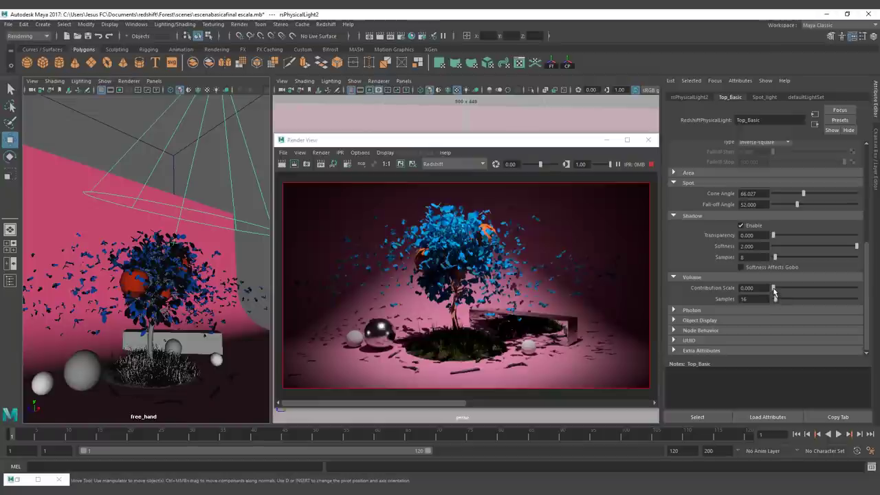
left_click_drag(773, 290, 777, 290)
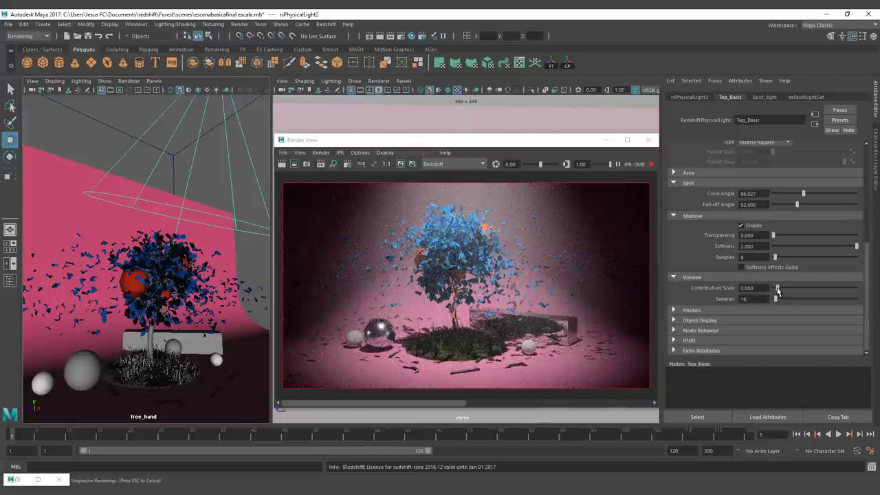
left_click_drag(778, 291, 773, 291)
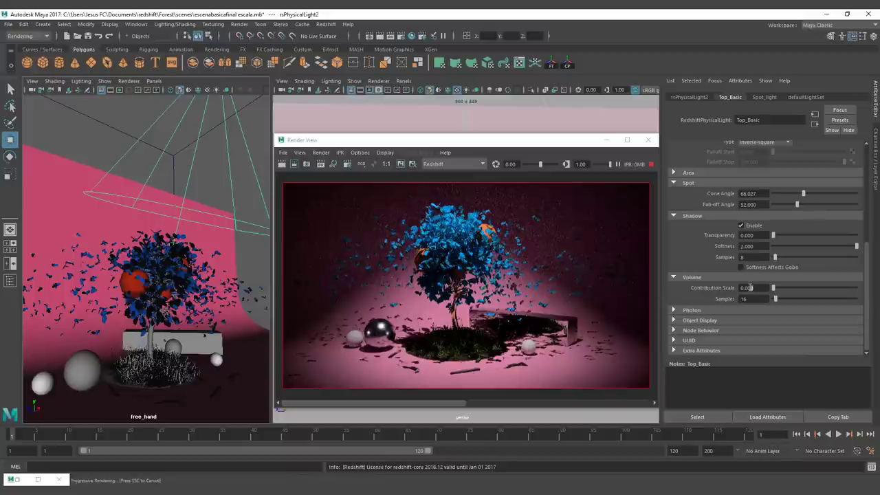
Compare volume Contribution Scale values of 0.02 and 0.228 on the spot light, and lower the scale to 0.044.
type("0.02")
key("Return")
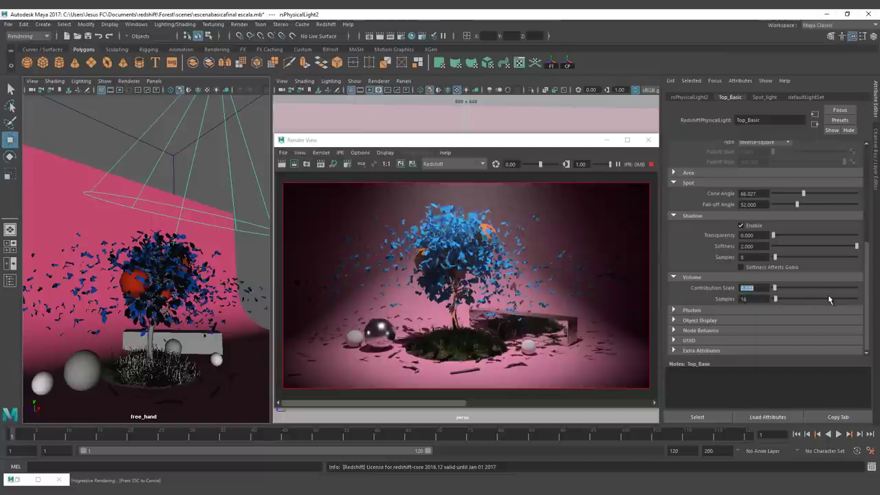
left_click(792, 289)
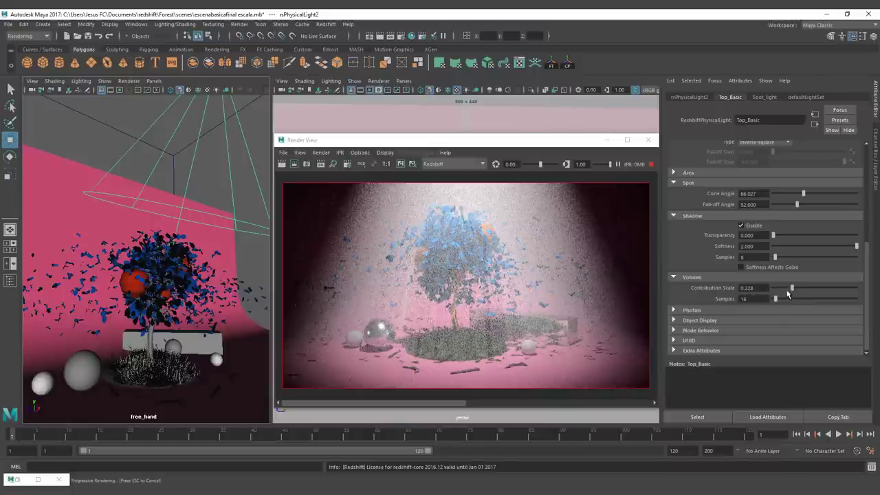
left_click(777, 289)
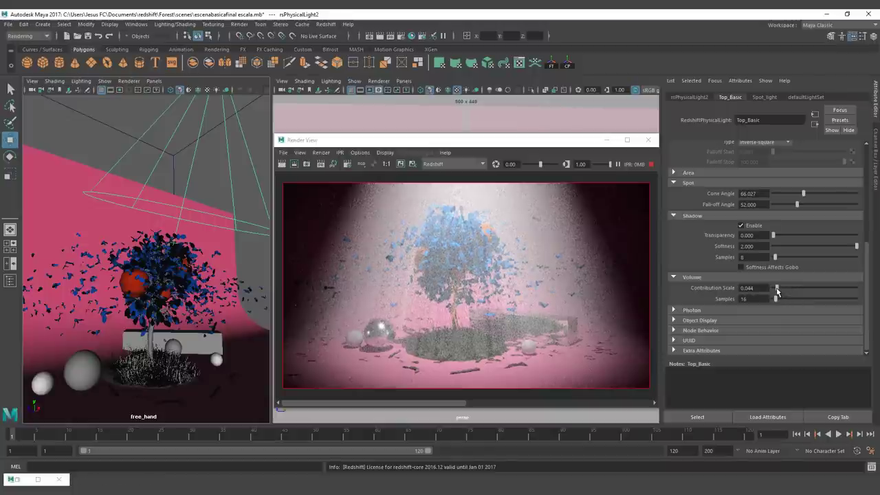